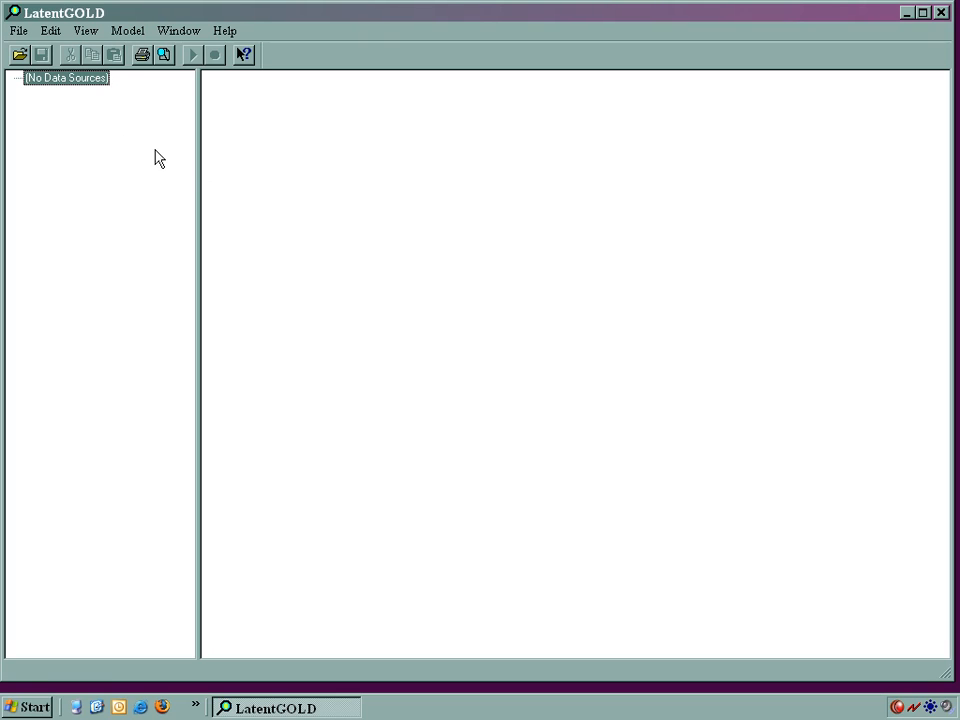
Step: Open the saved model 3-class.lgf from the DemoData folder and estimate its 3-class cluster model
left_click(22, 58)
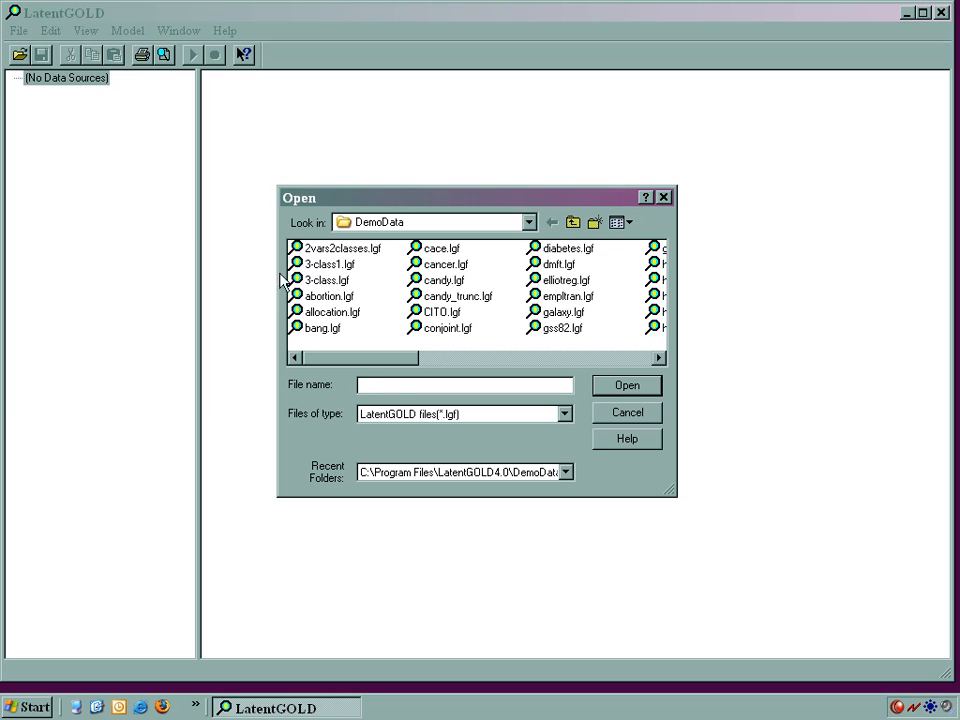
left_click(313, 280)
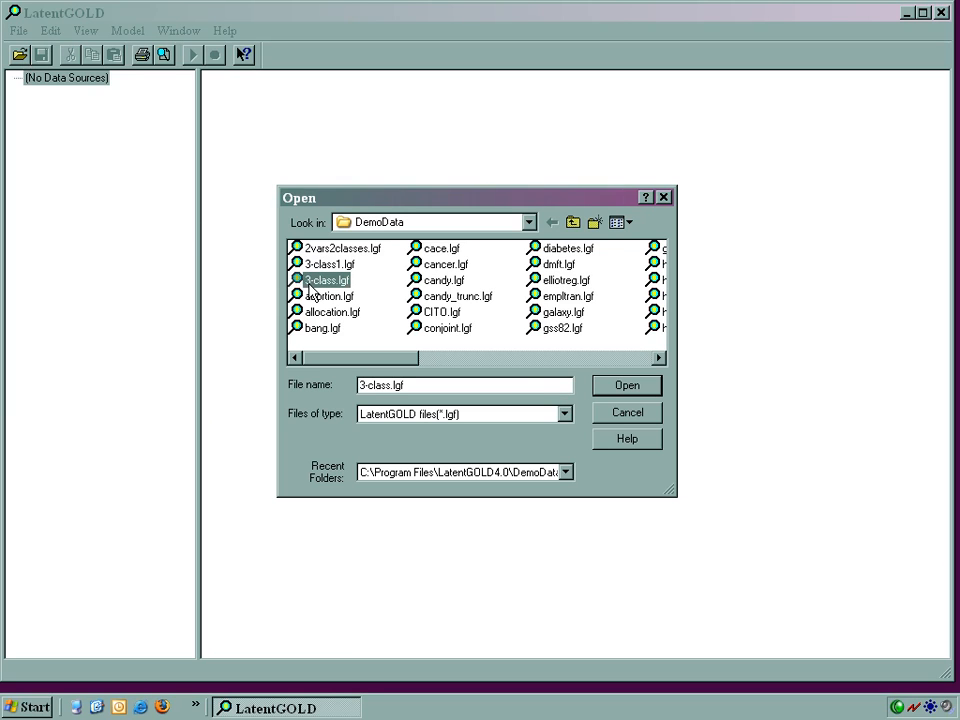
left_click(597, 391)
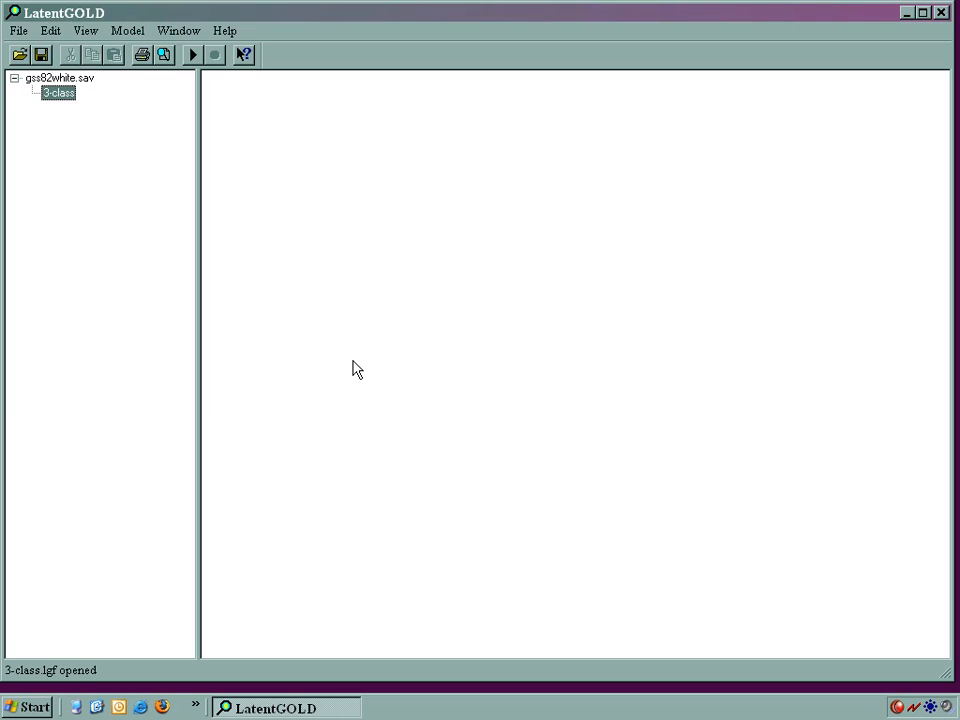
double_click(68, 99)
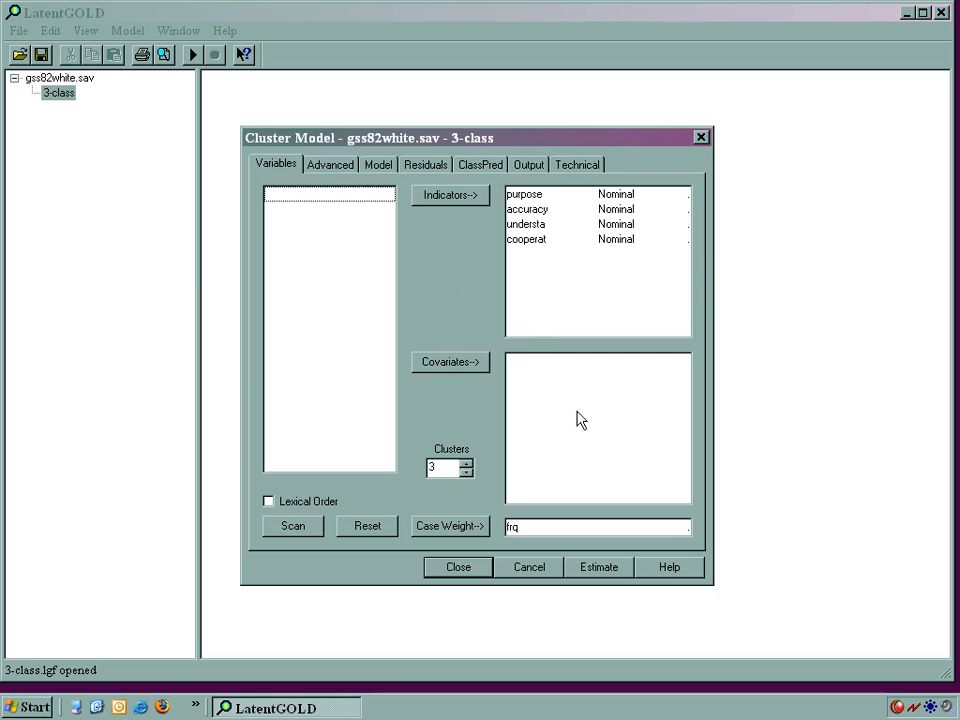
left_click(598, 567)
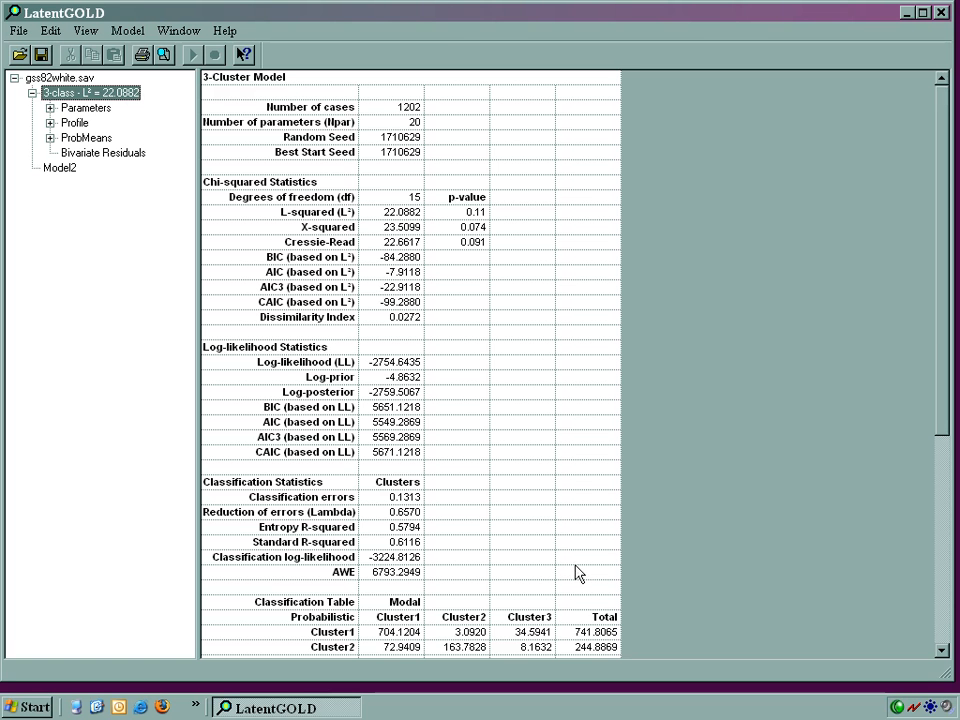
Step: Set the number of clusters in Model2 to 4 and estimate the model
double_click(69, 173)
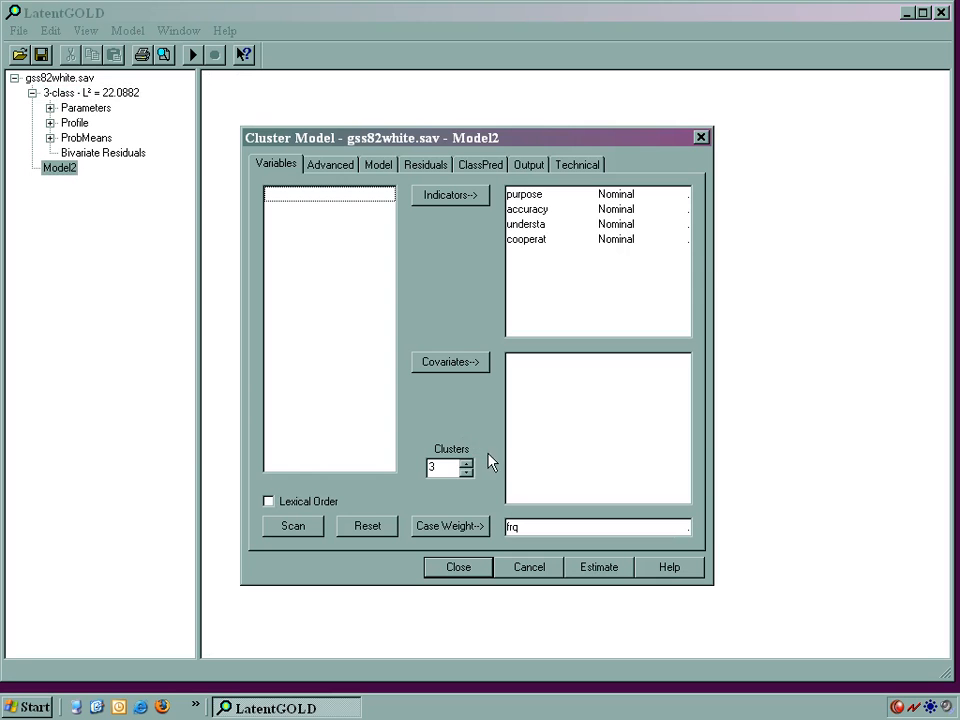
left_click(466, 462)
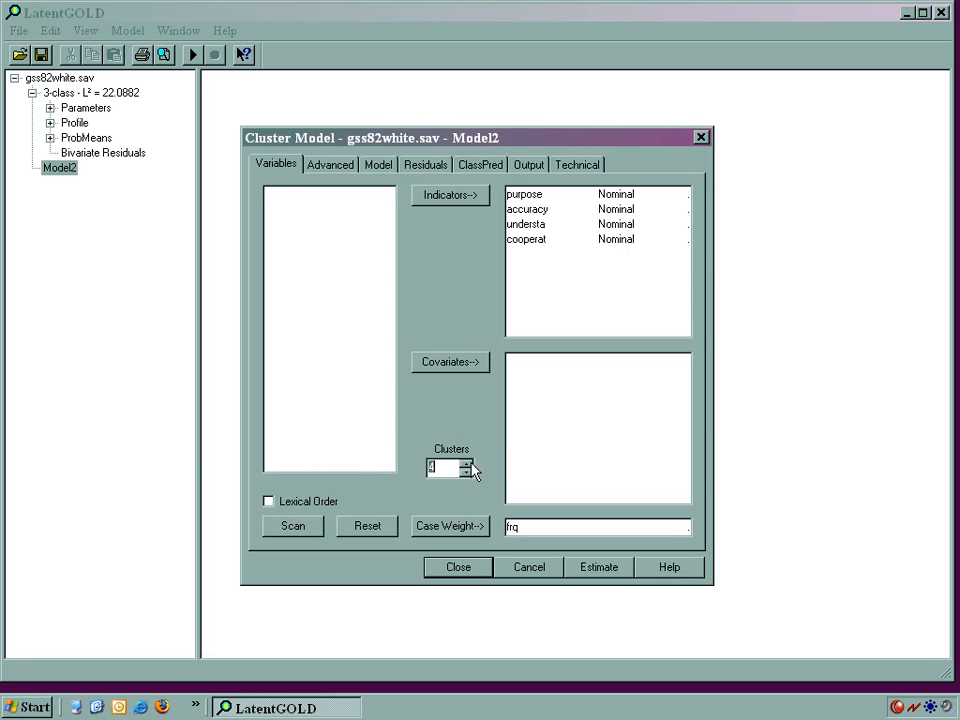
left_click(570, 568)
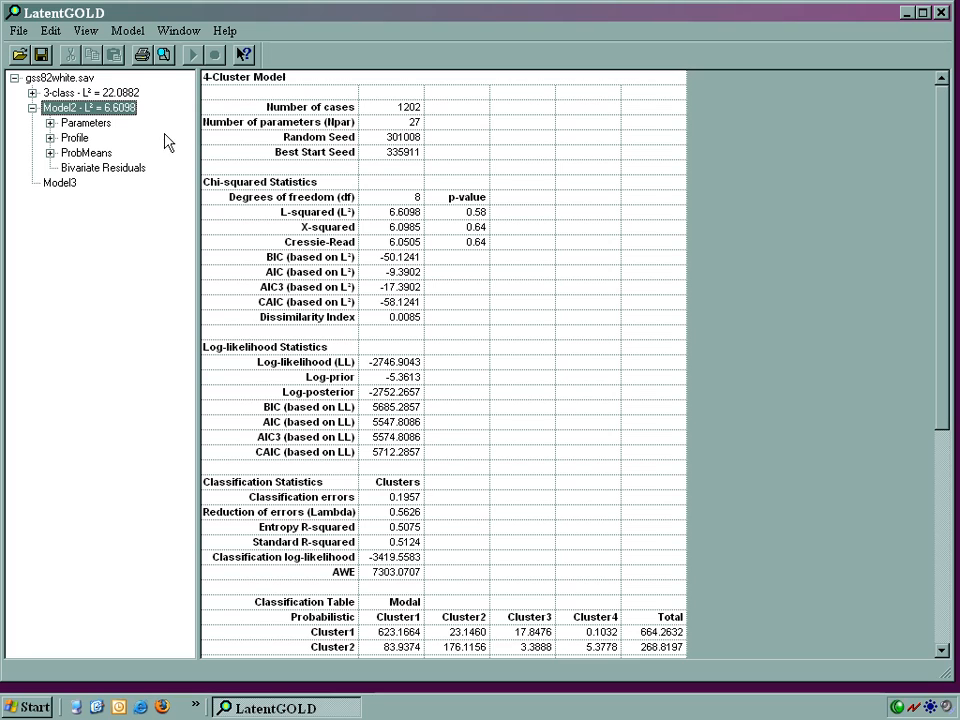
Step: Rename the estimated Model2 as 4-class and display its parameters output
left_click(90, 112)
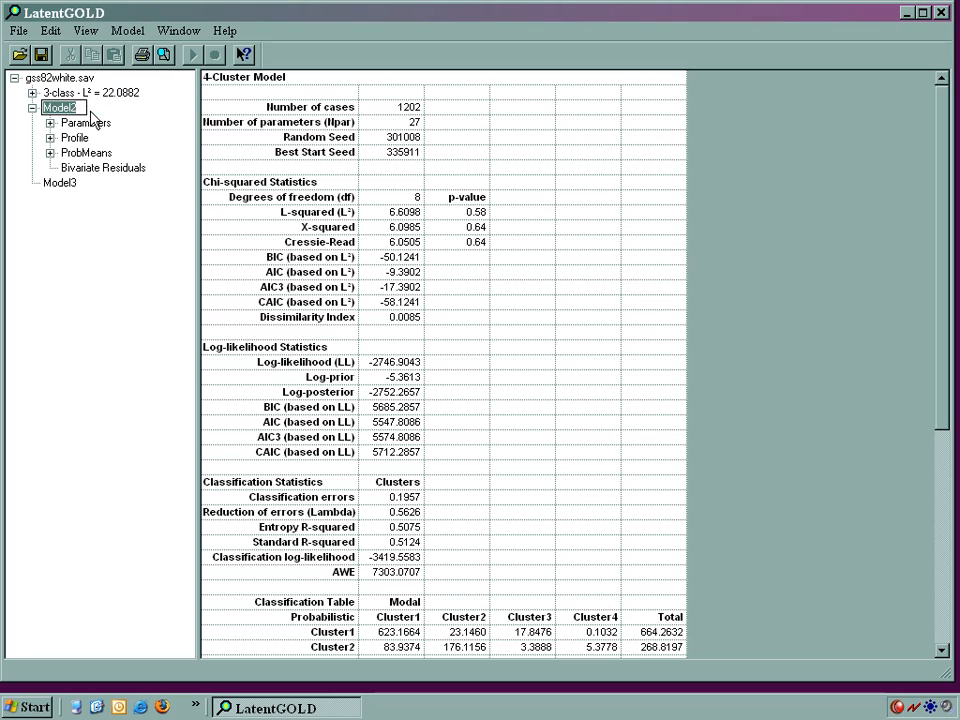
type("4-class")
key("Return")
left_click(86, 123)
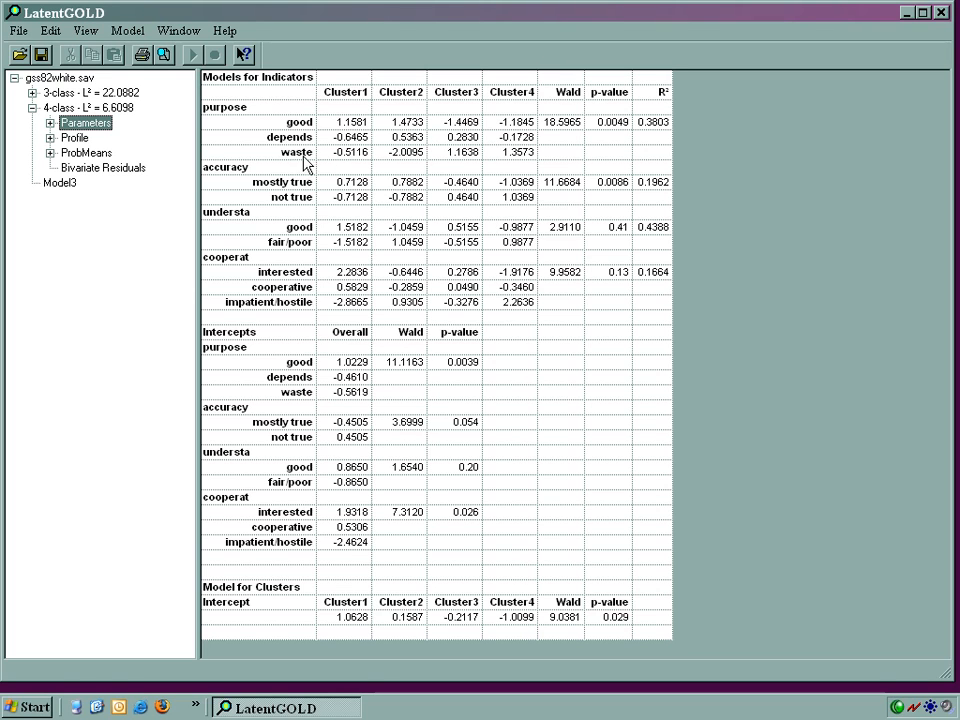
Step: Set the scale type of the purpose and cooperat indicators in Model3 to Ordinal and estimate the model
double_click(65, 184)
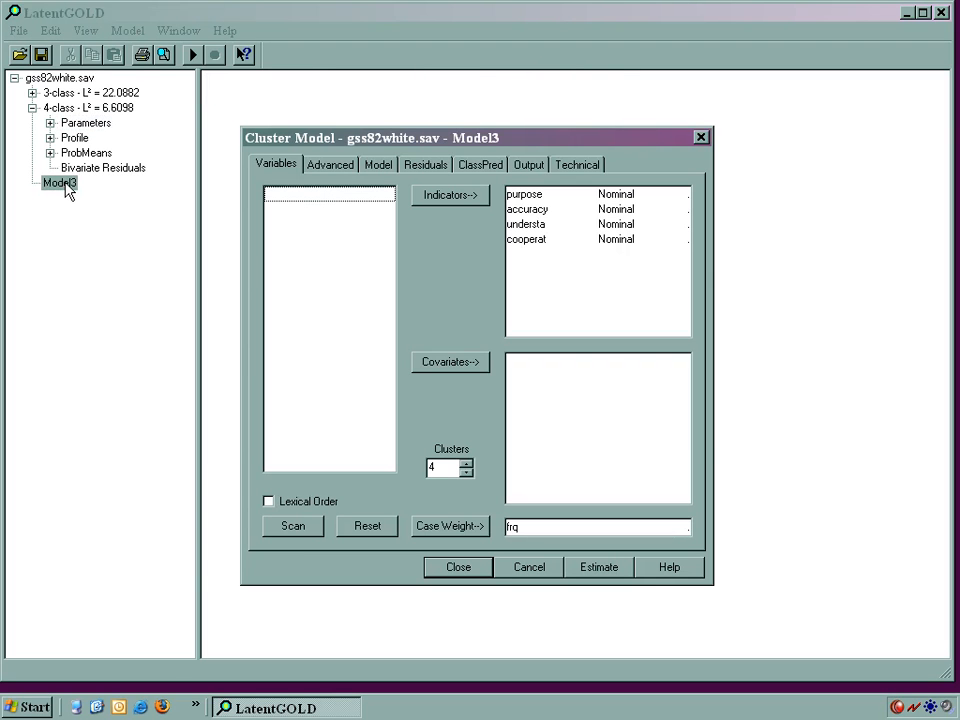
left_click(519, 196)
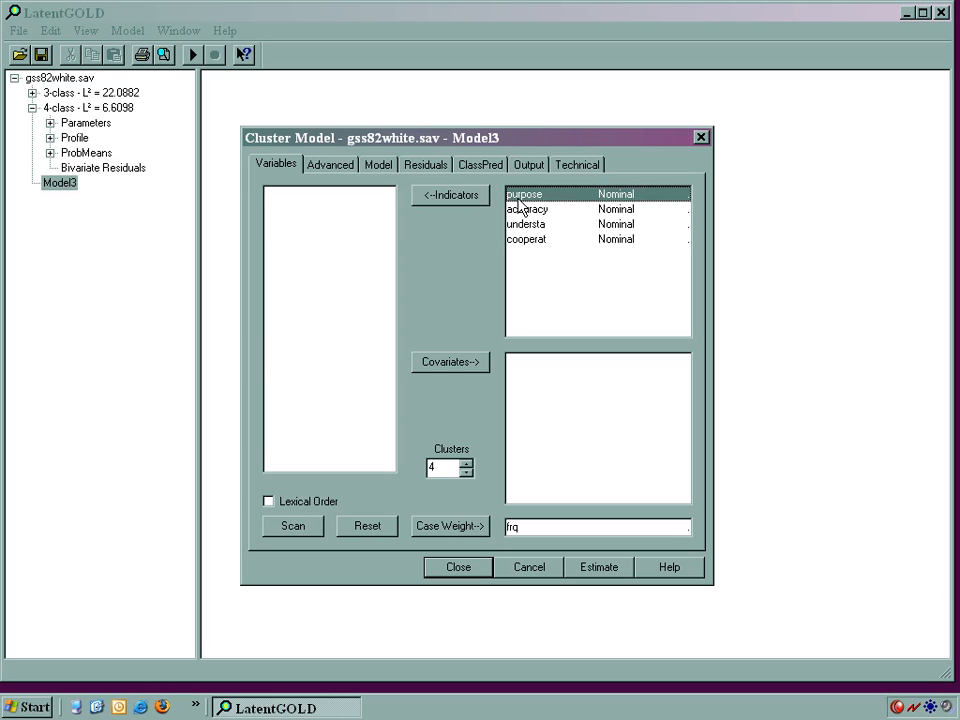
left_click(523, 242, "ctrl")
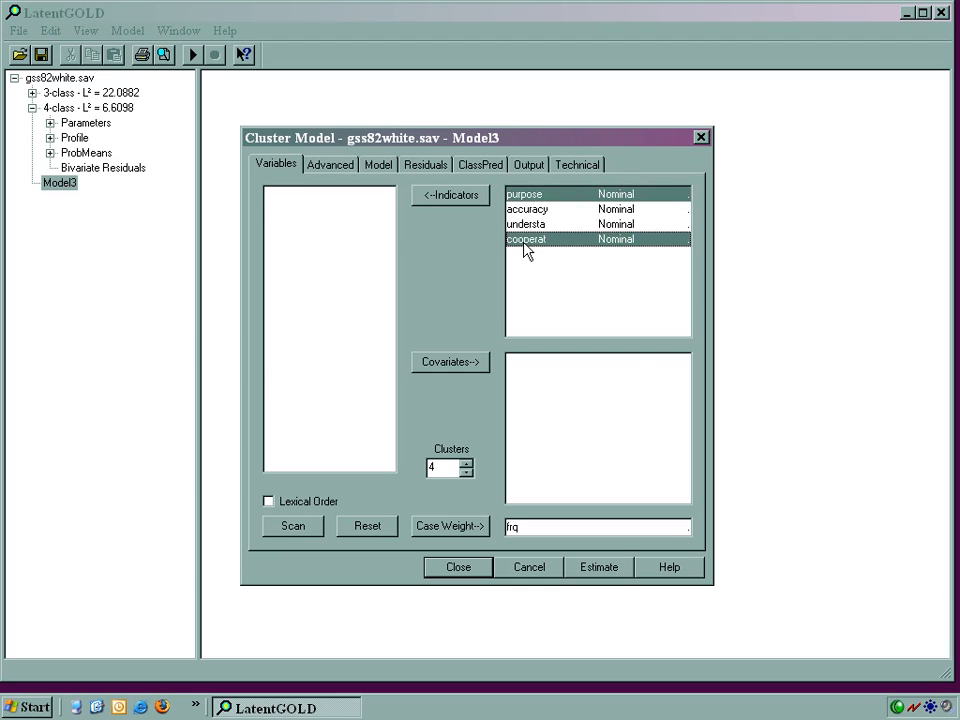
right_click(526, 250)
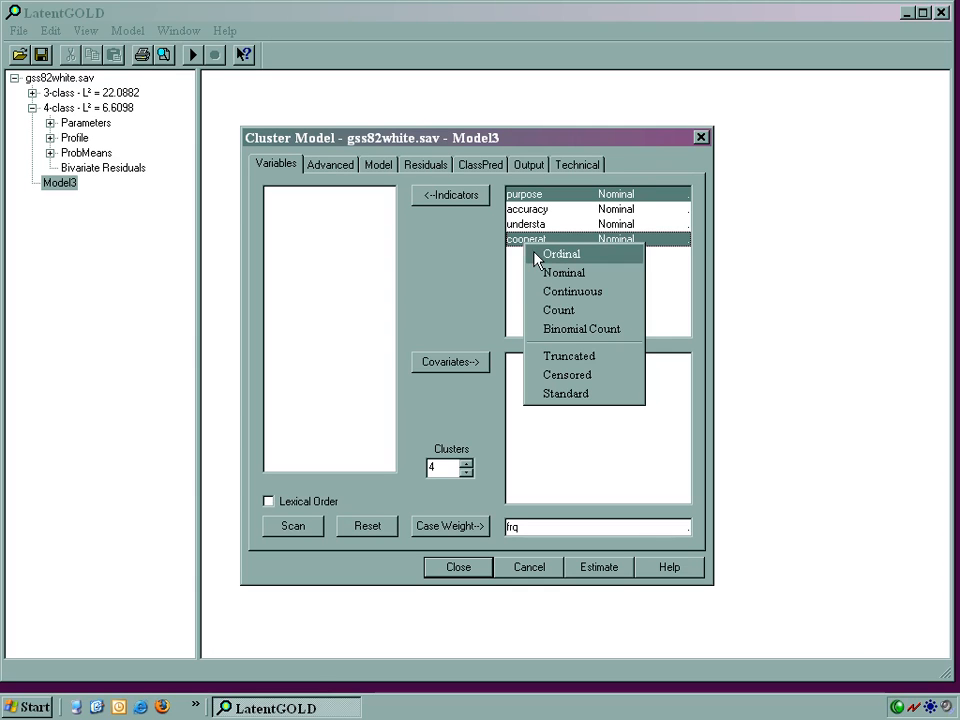
left_click(536, 256)
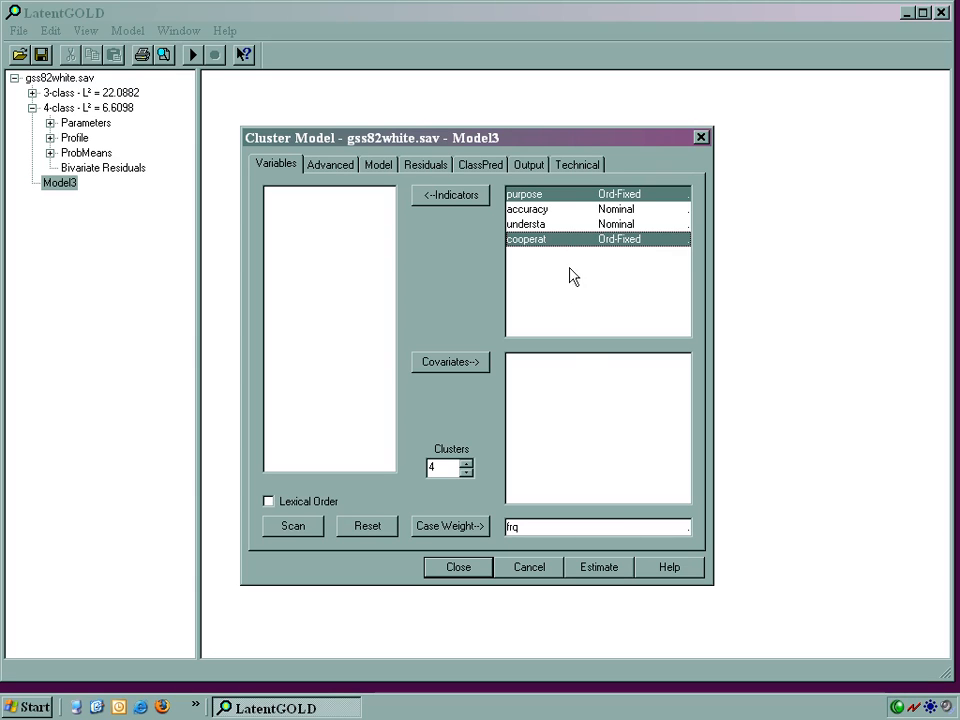
left_click(623, 569)
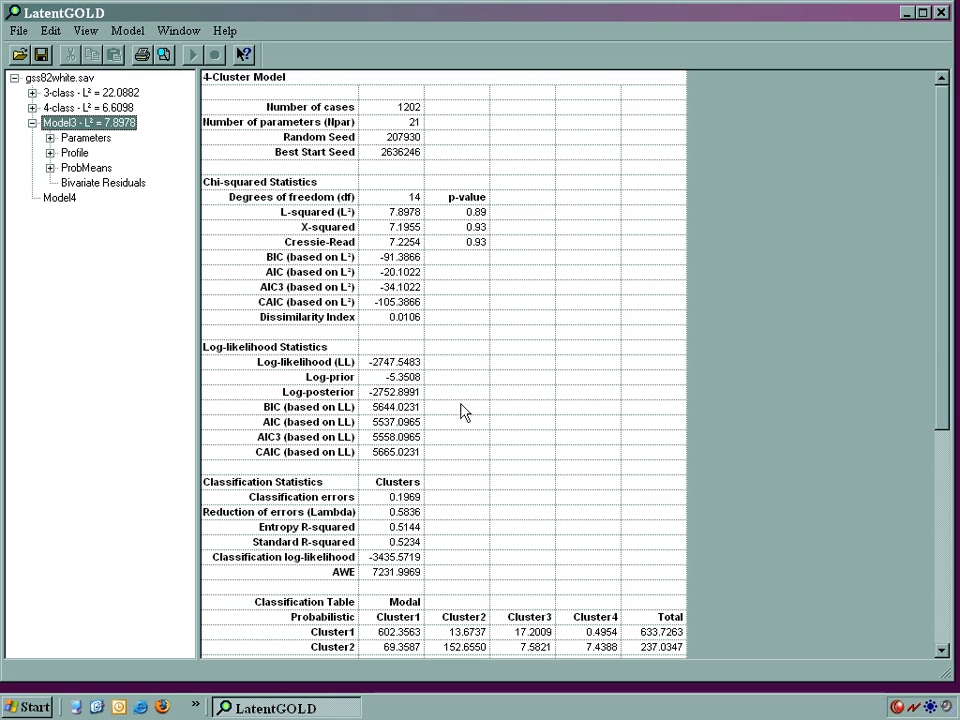
Step: Compare the fitted models in the gss82white.sav summary and rename Model3 as 4-classOrd
left_click(62, 78)
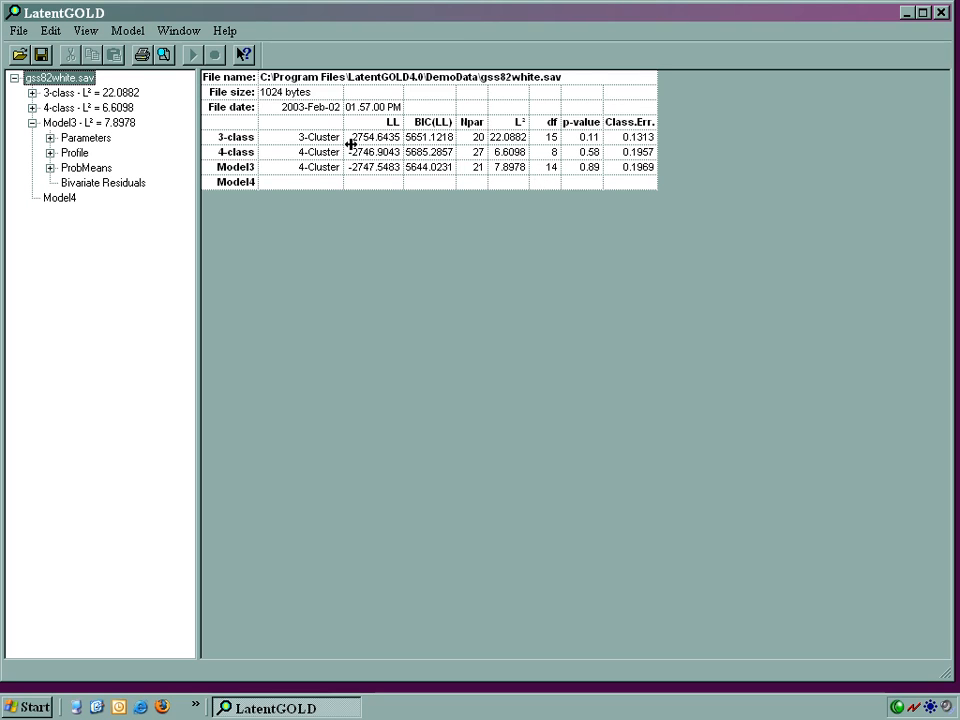
left_click(64, 124)
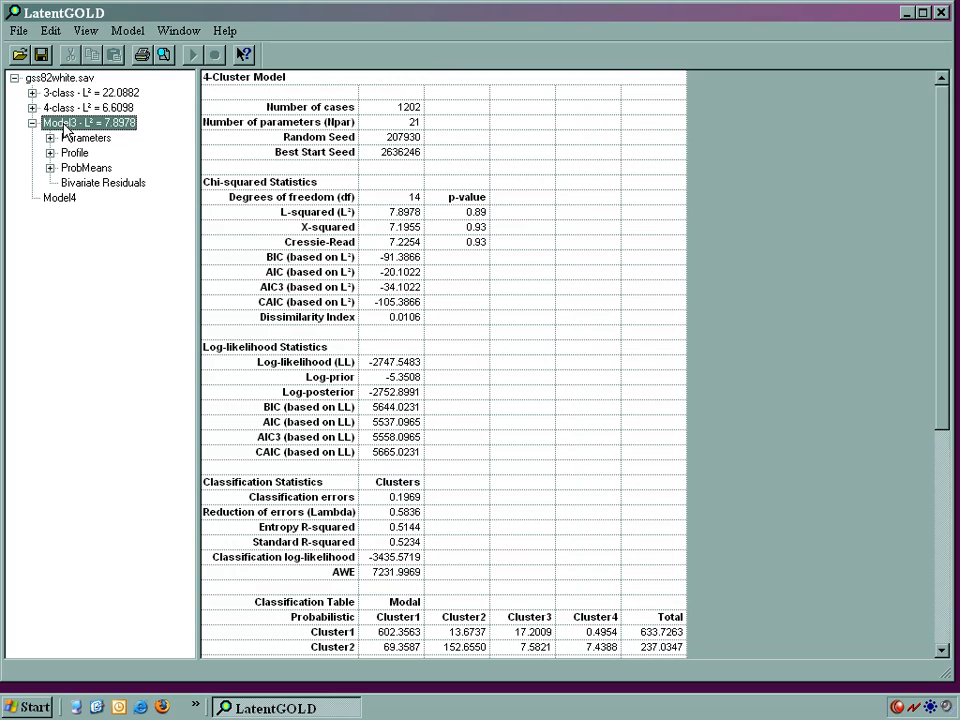
left_click(64, 124)
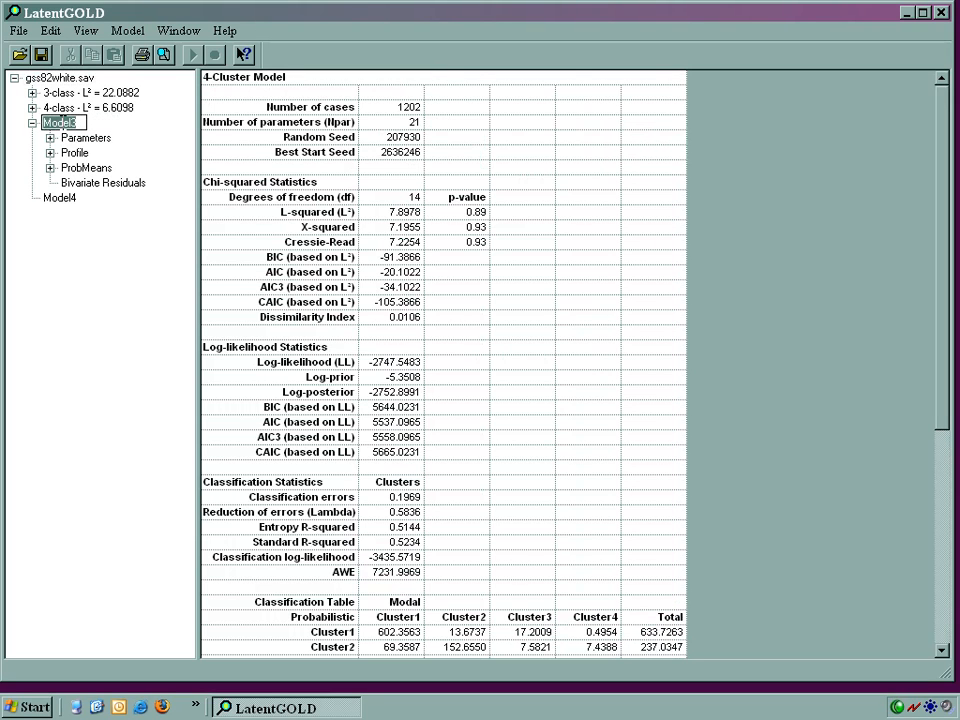
type("4-class0rd")
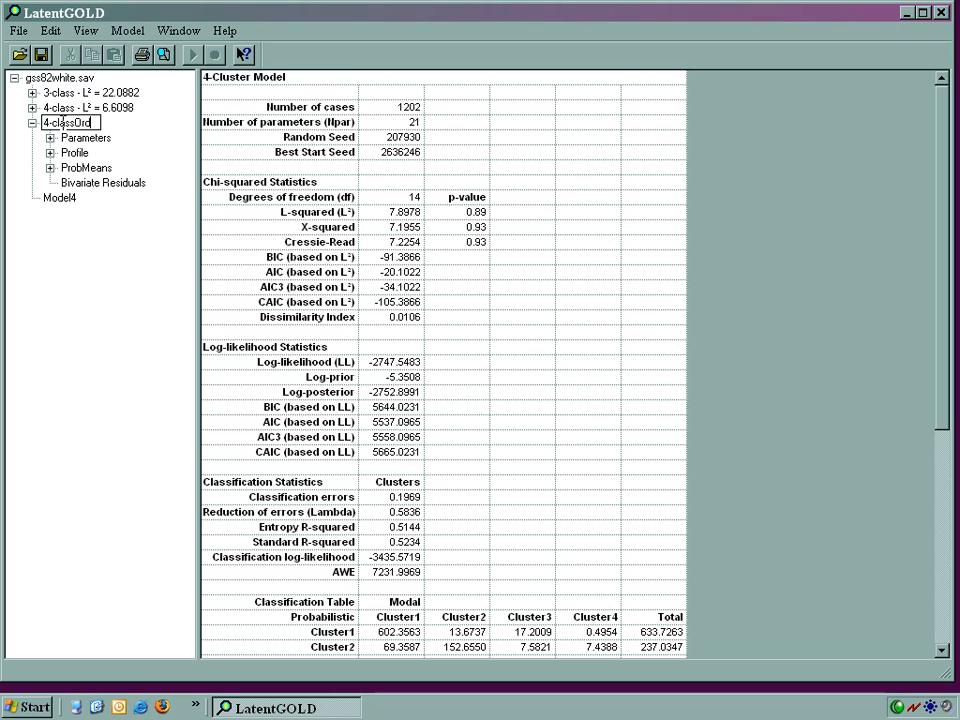
key("Return")
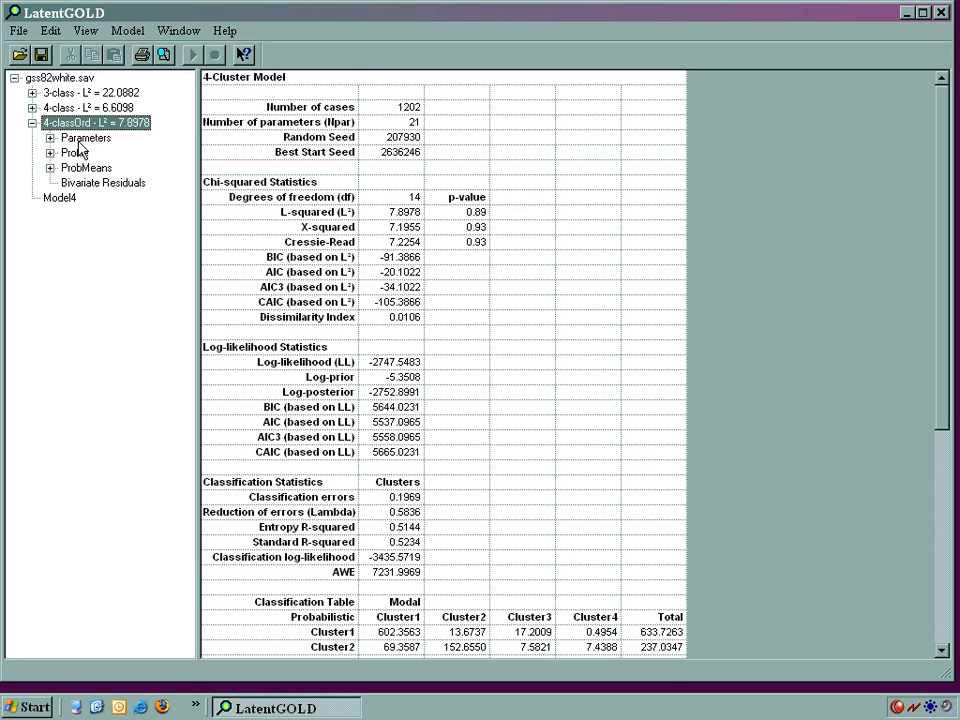
Step: Examine the parameters and profile output of the 4-classOrd model
left_click(80, 141)
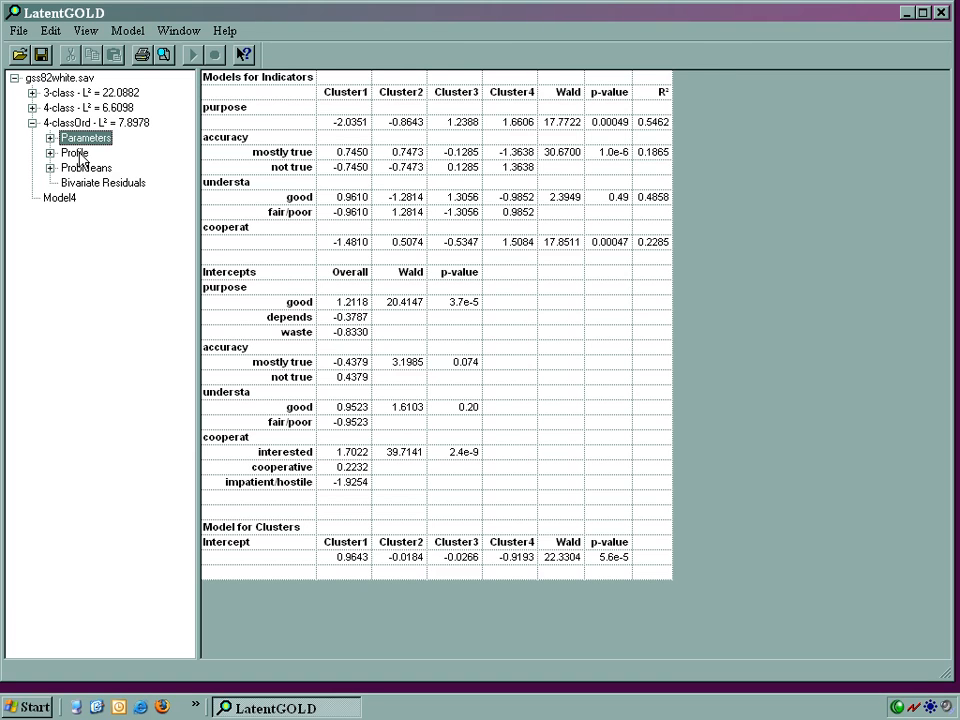
left_click(80, 156)
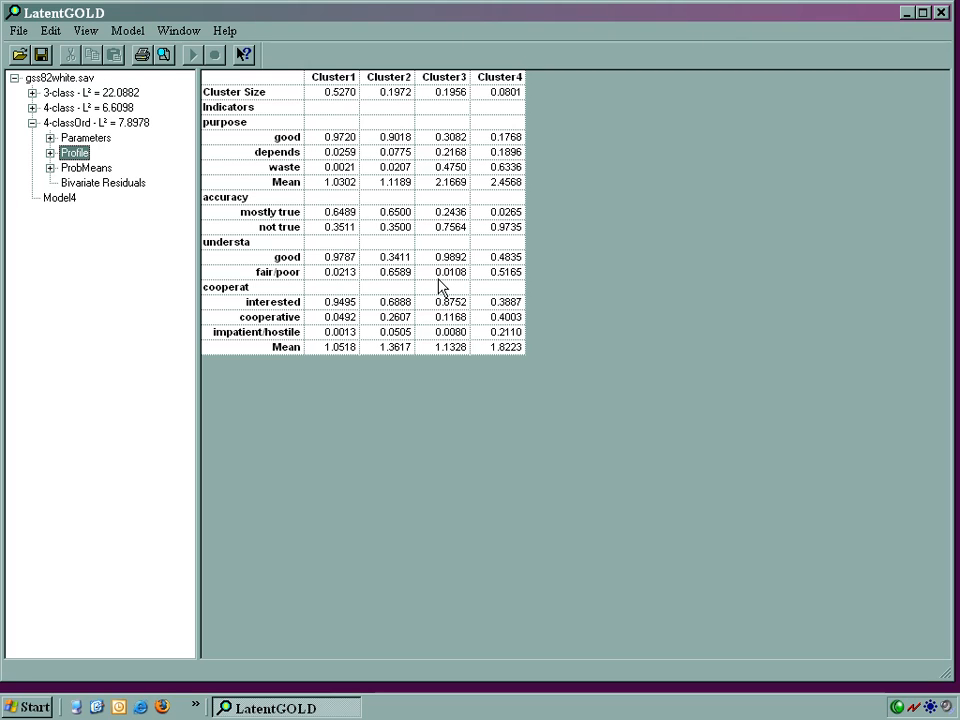
Step: Change Model4 to a DFactor model with 2 DFactors and estimate it
left_click(60, 199)
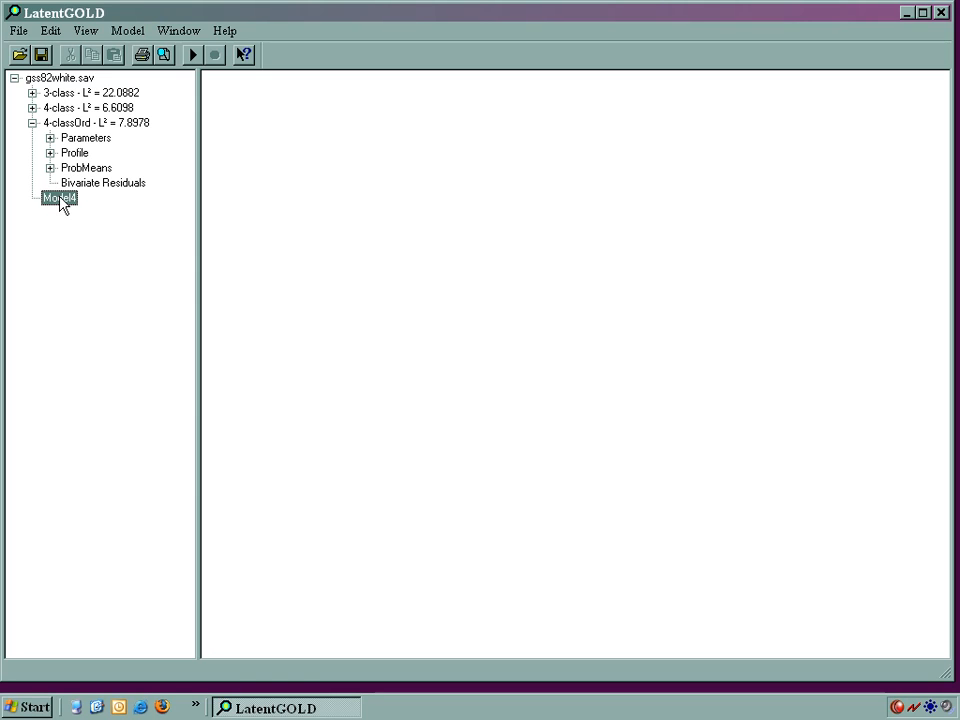
right_click(60, 199)
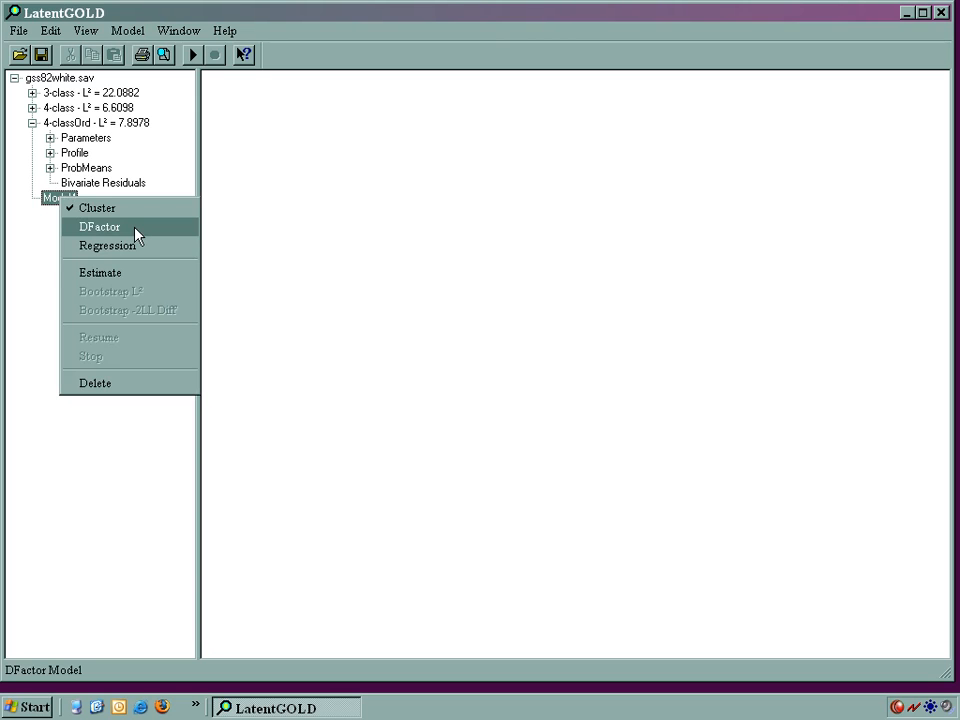
left_click(100, 227)
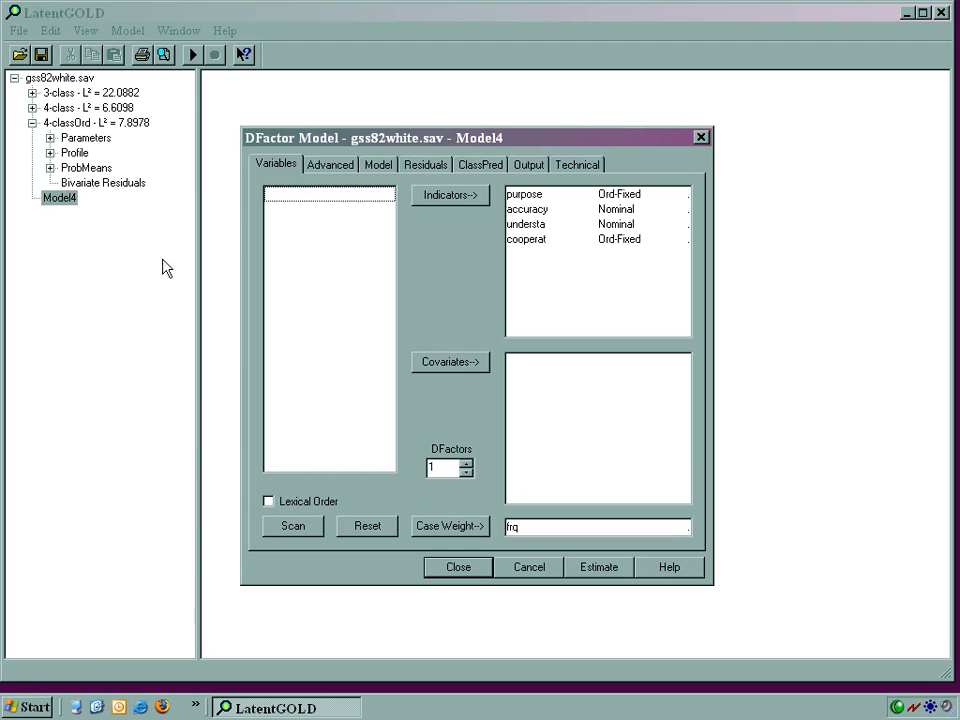
left_click(467, 463)
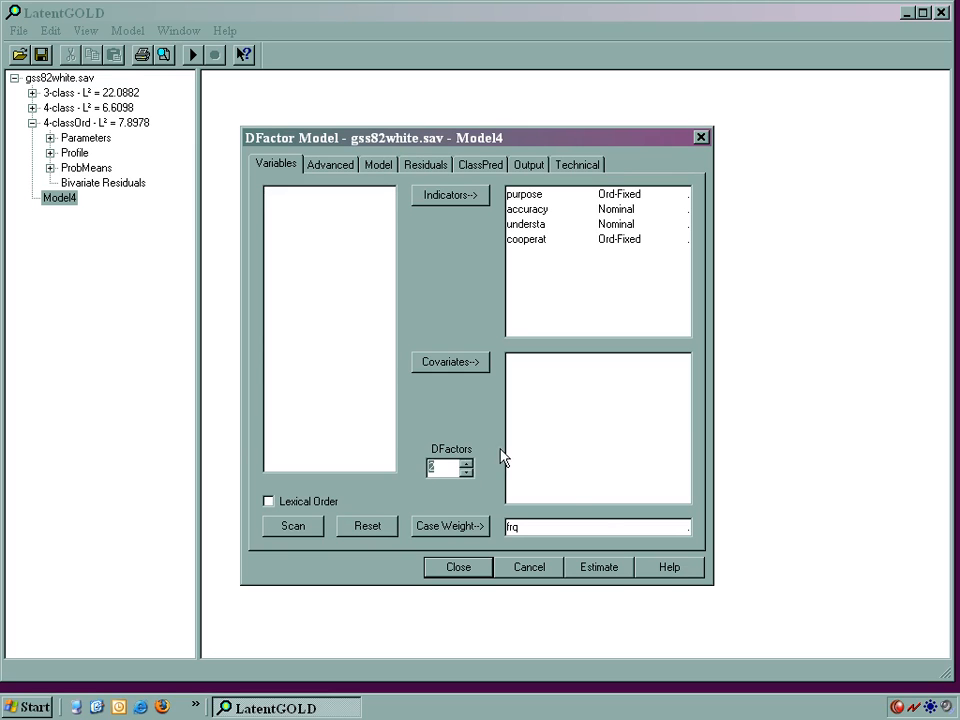
left_click(625, 572)
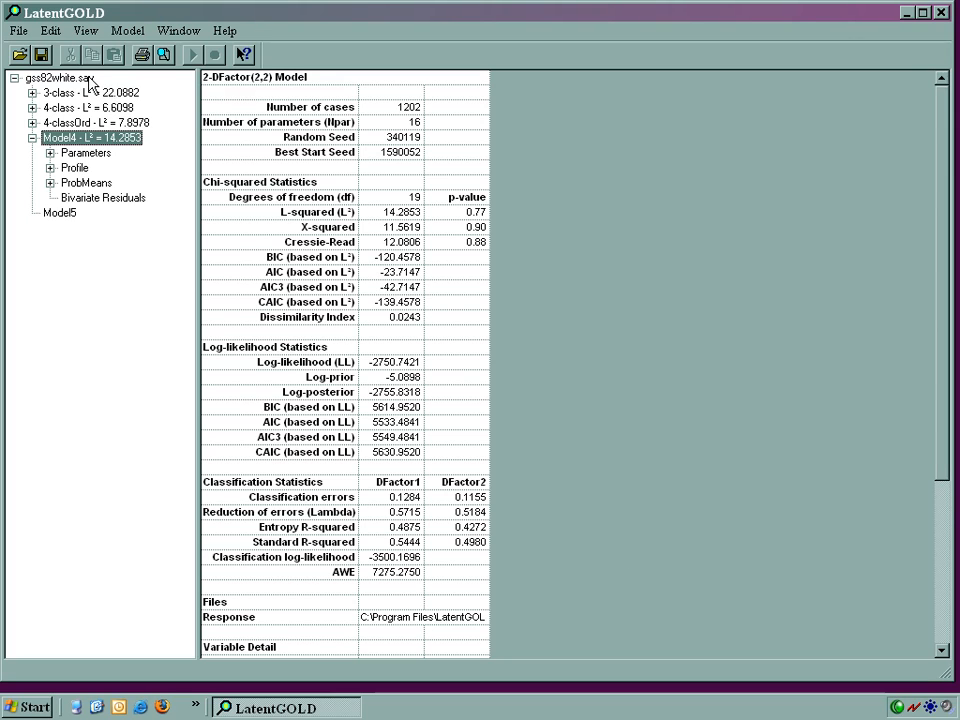
Step: View the gss82white.sav model summary and calculate the p-value for a chi-square of 6.3875 with 5 df using ProbChi
left_click(89, 80)
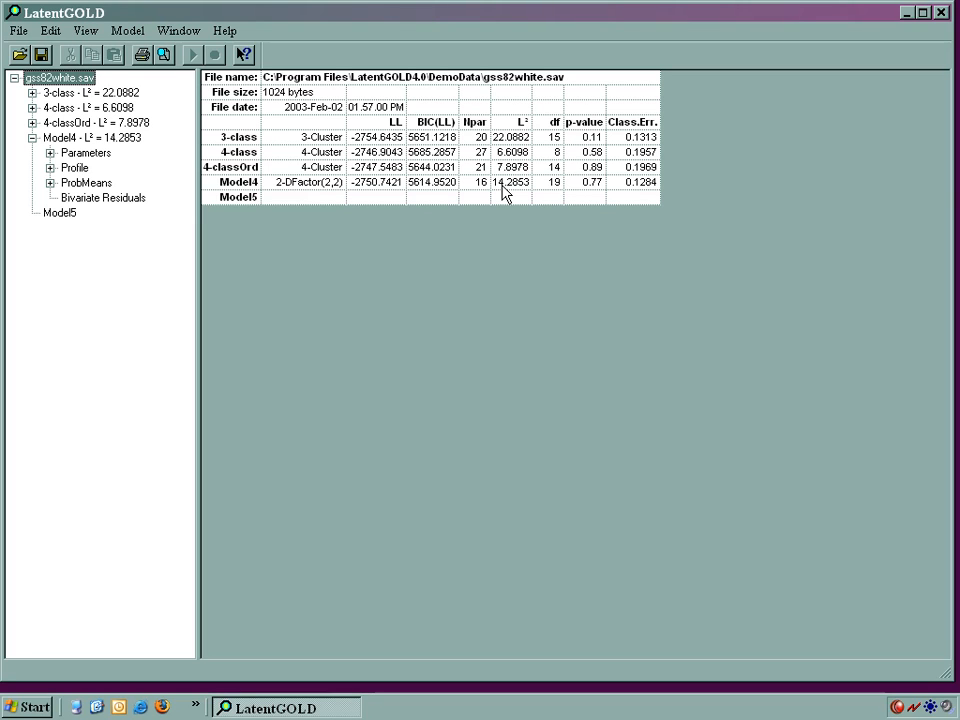
left_click(84, 31)
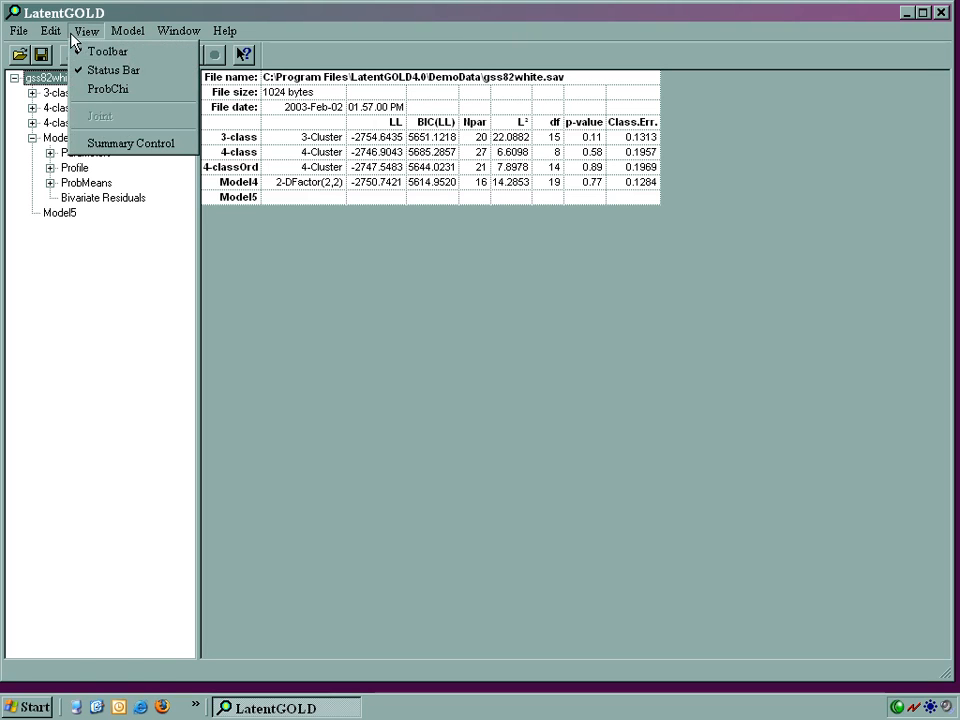
left_click(75, 90)
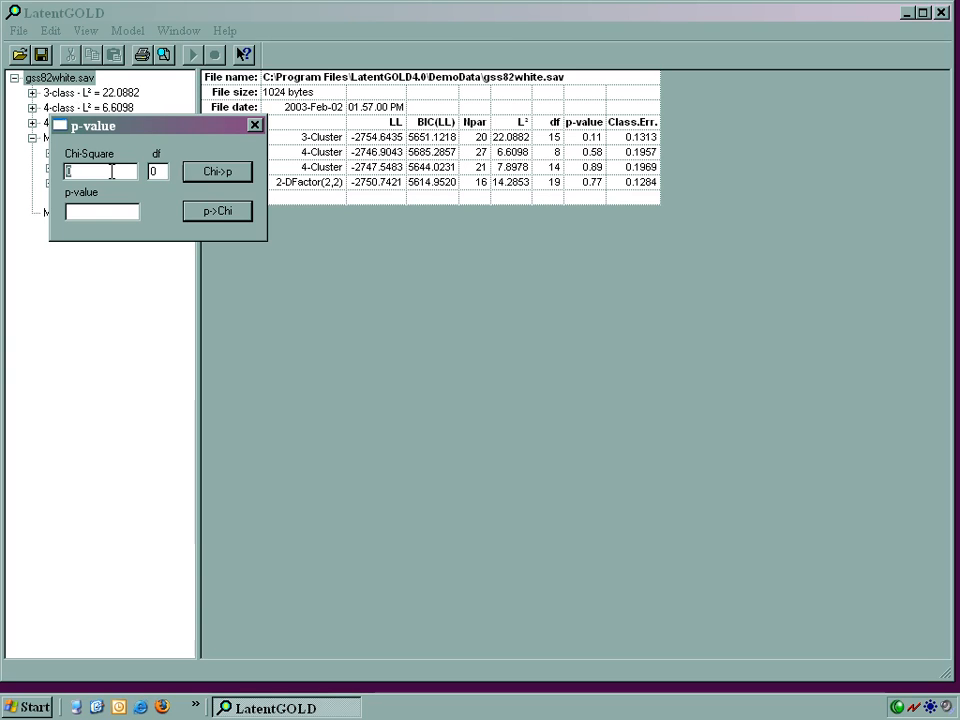
type("6.3875")
double_click(154, 173)
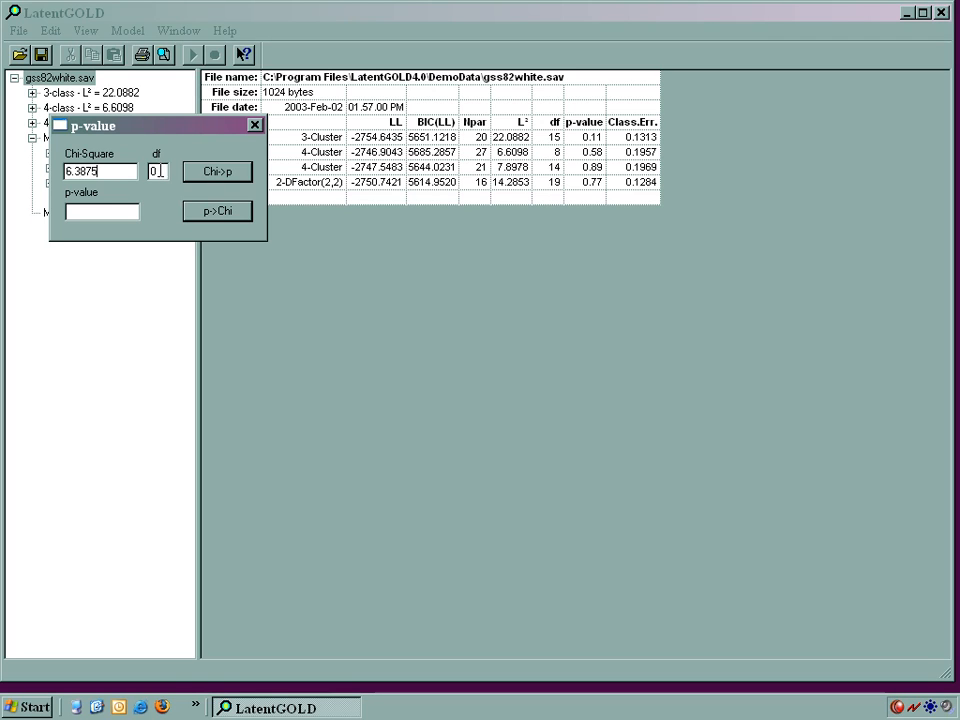
type("5")
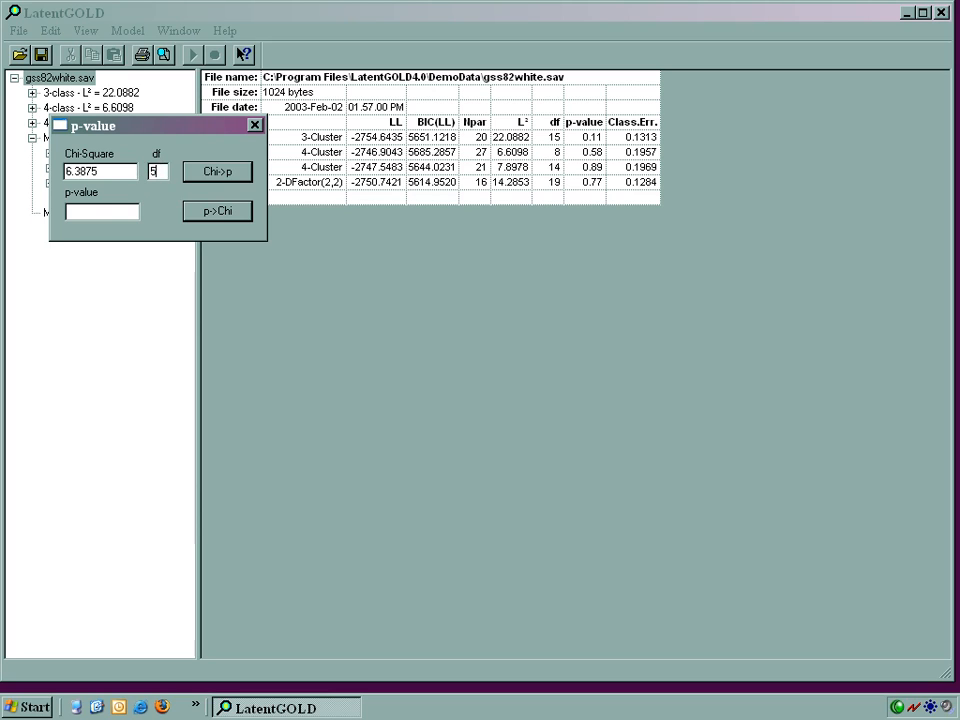
left_click(193, 172)
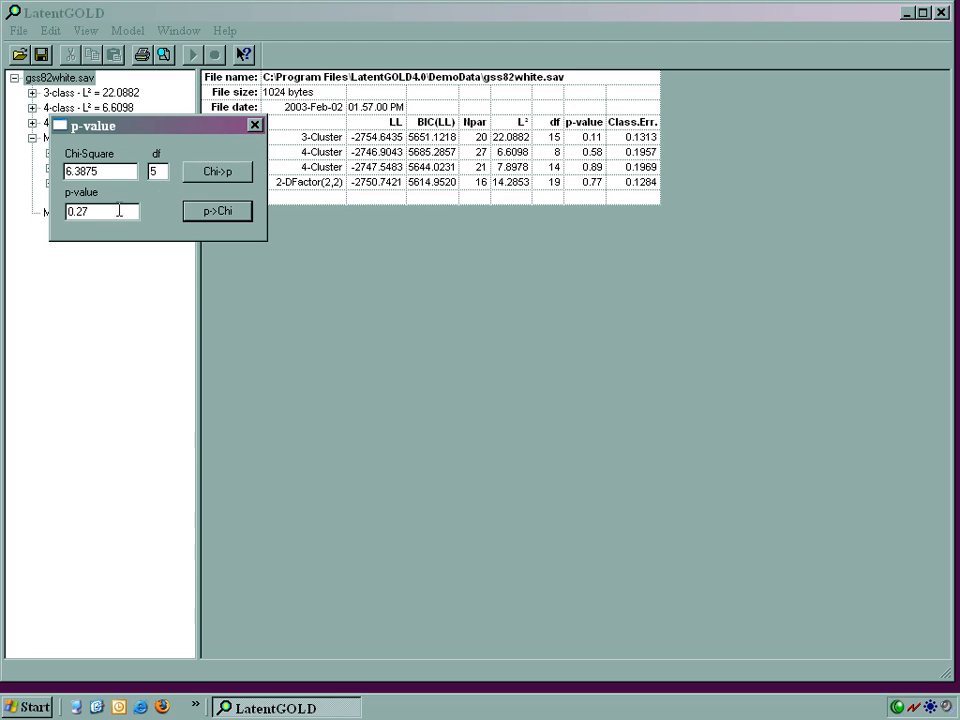
left_click(255, 125)
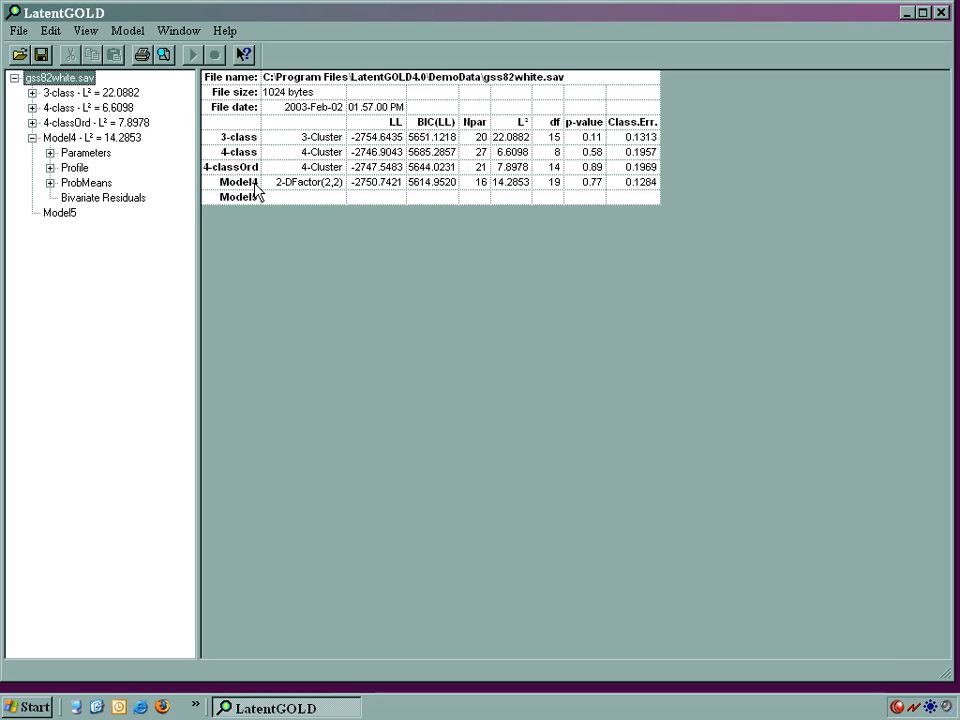
Step: Run a Bootstrap -2LL Diff test of the 4-classOrd model against the Model4 2-DFactor(2,2) model
left_click(92, 124)
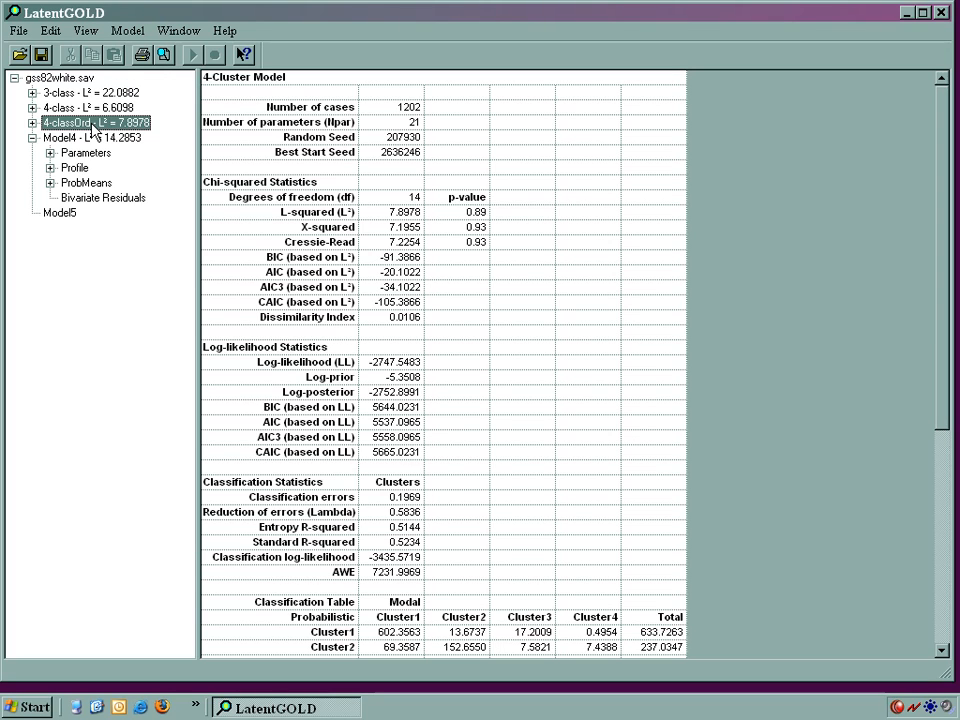
left_click(127, 31)
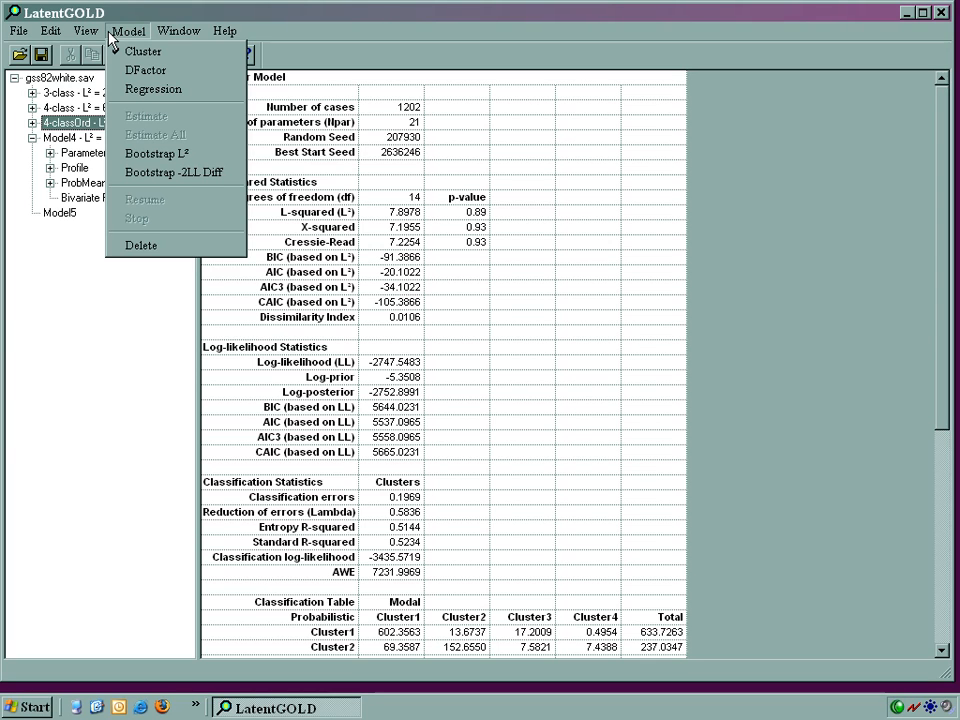
left_click(115, 178)
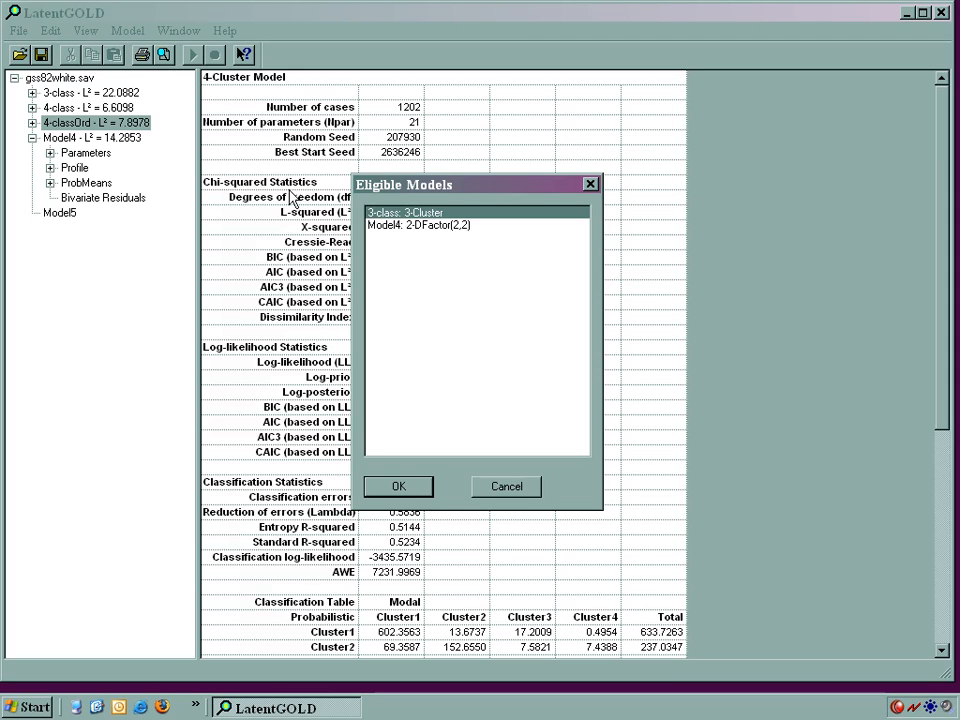
left_click(458, 226)
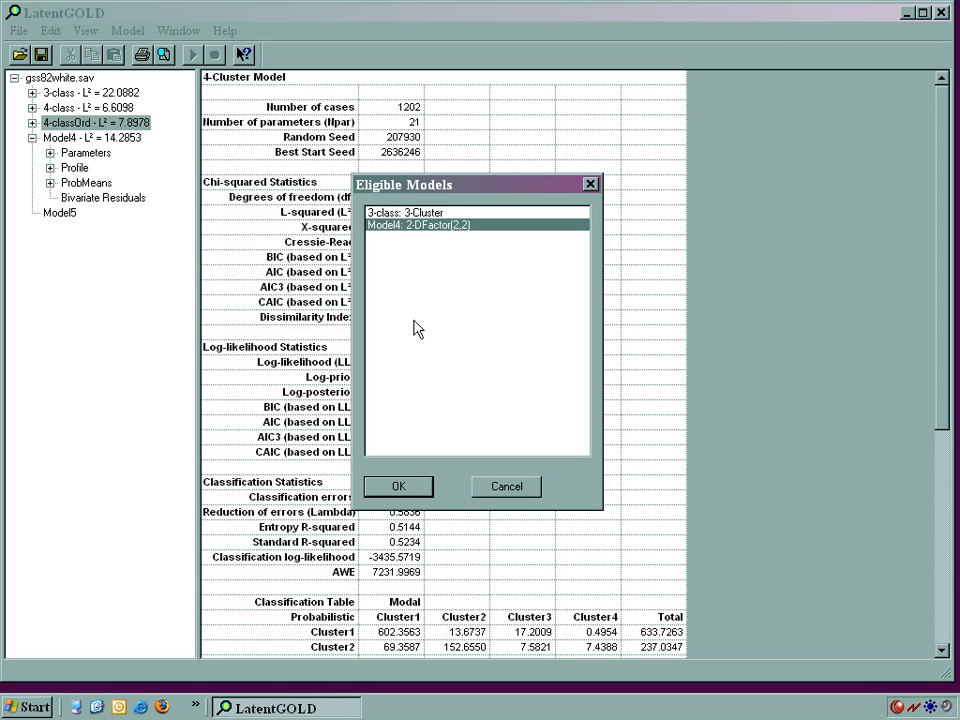
left_click(398, 487)
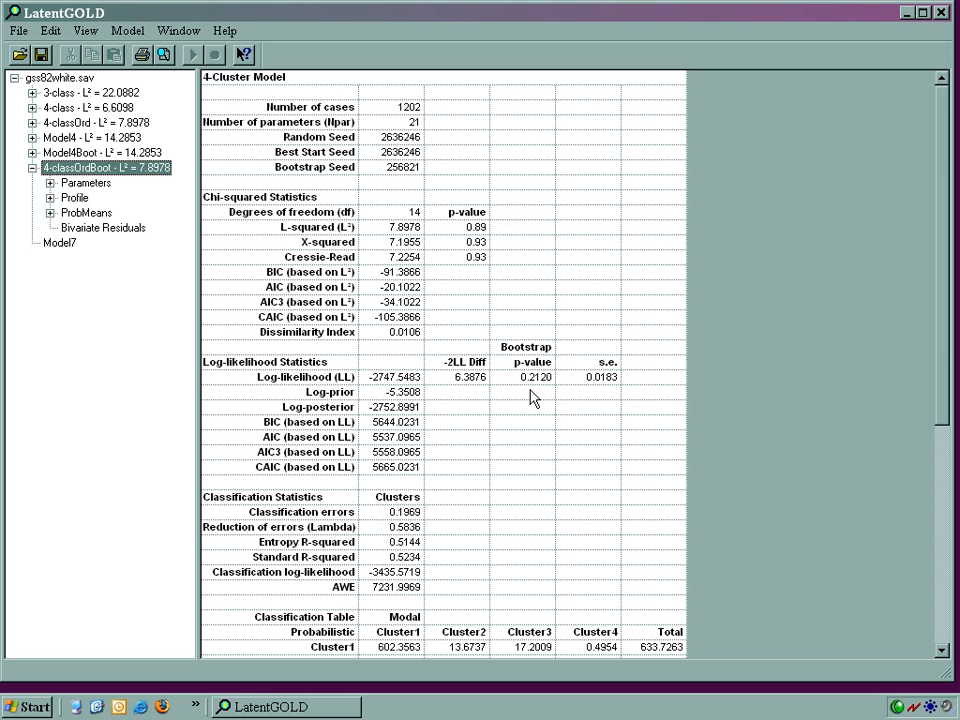
Step: Compare the statistics output of Model4 with the bootstrap results of 4-classOrdBoot and Model4Boot
left_click(93, 139)
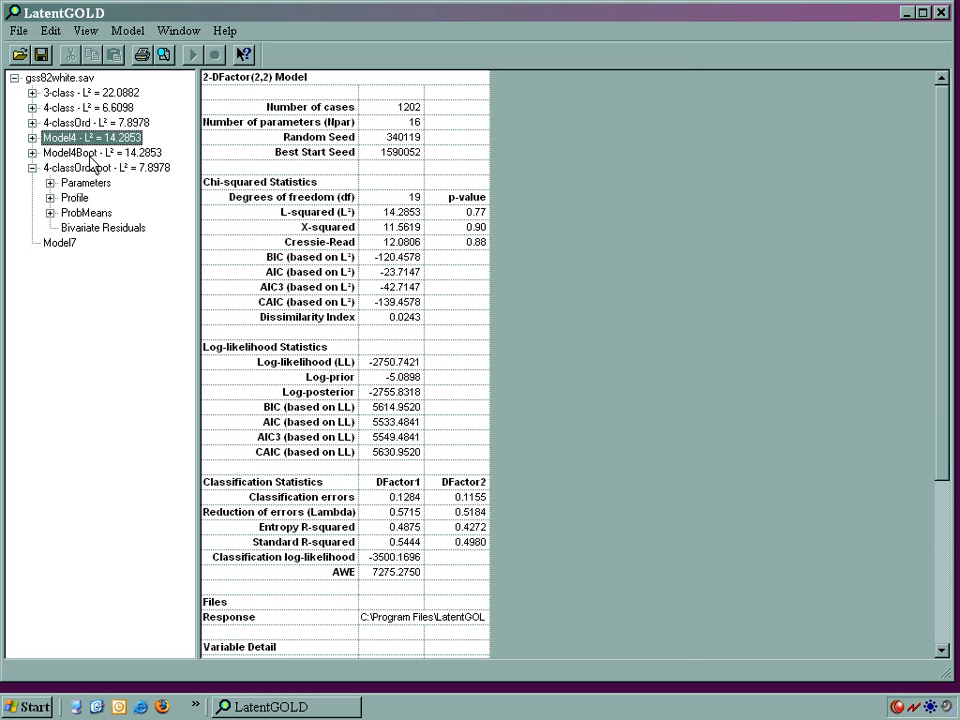
left_click(91, 167)
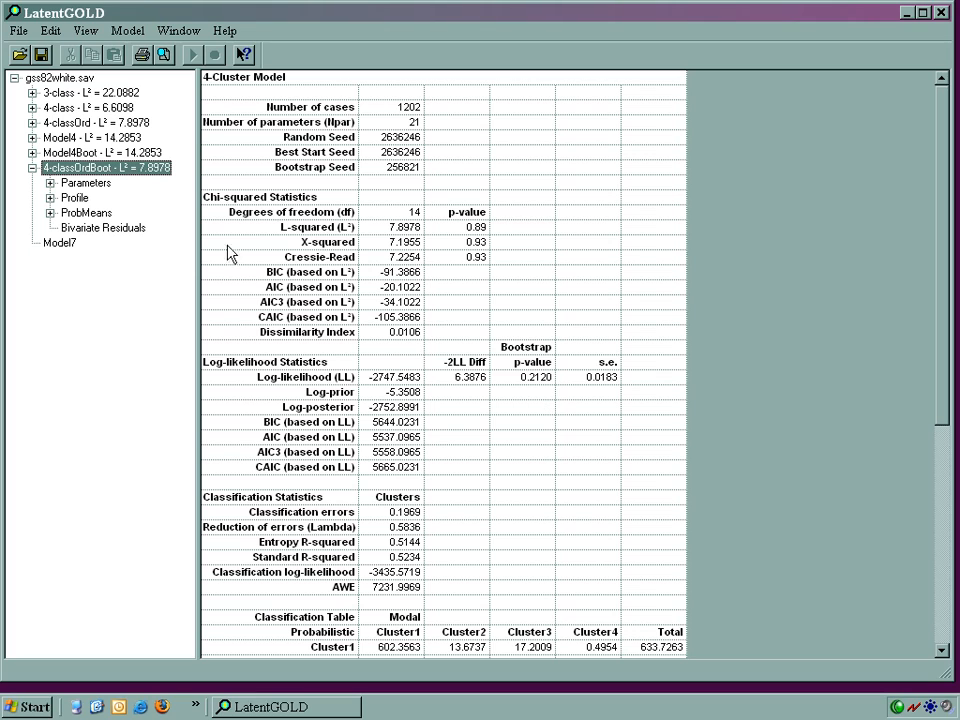
left_click(123, 153)
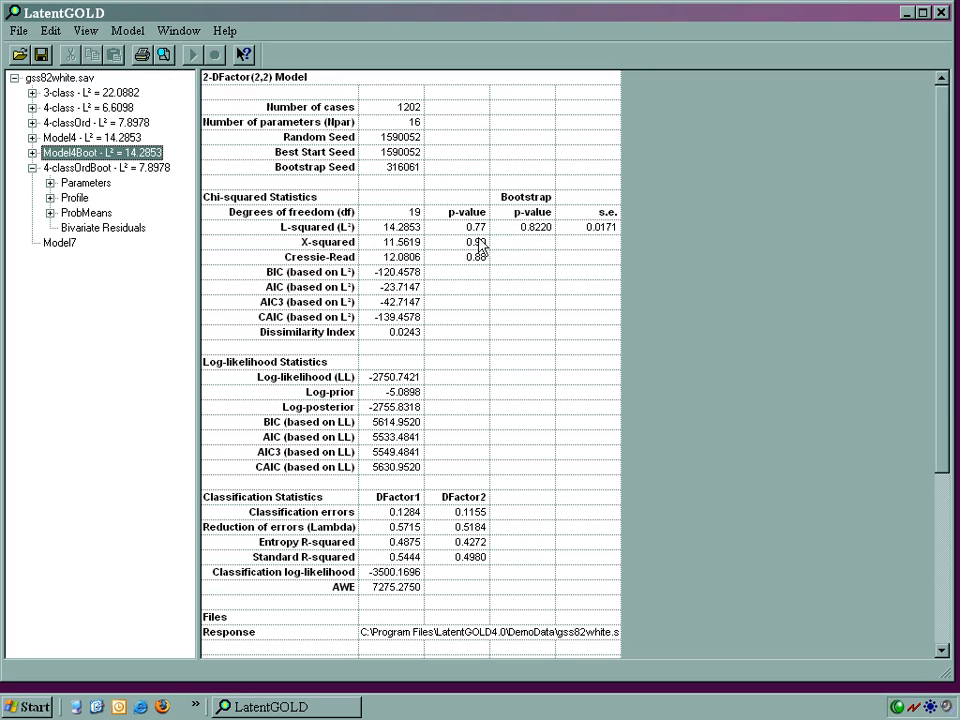
Step: Examine the loadings and correlations of the indicators on the two DFactors in Model4
left_click(32, 138)
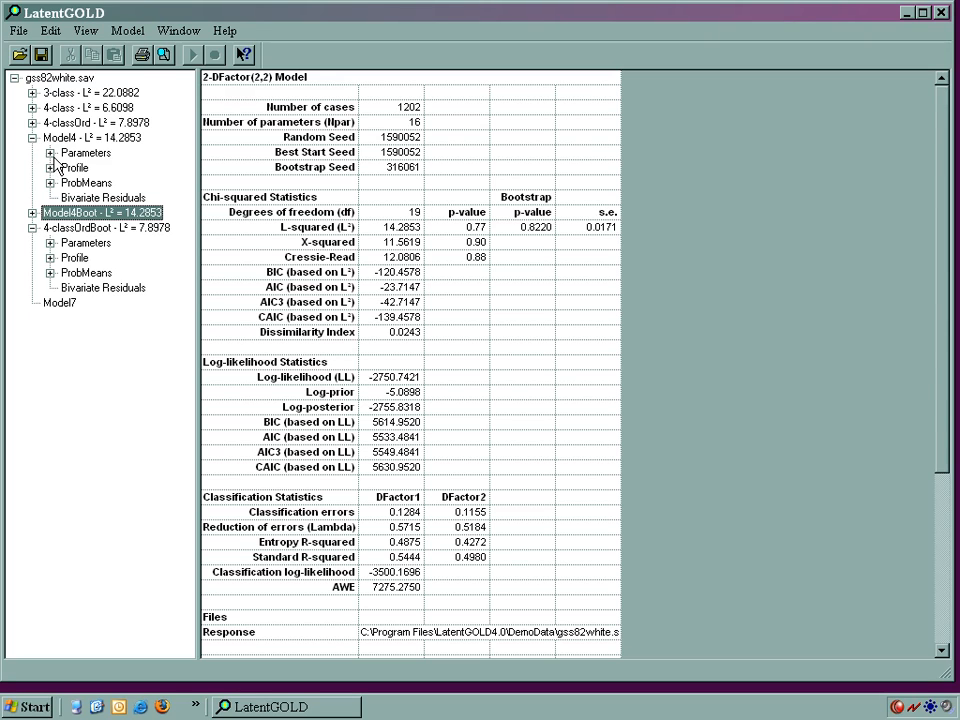
left_click(50, 153)
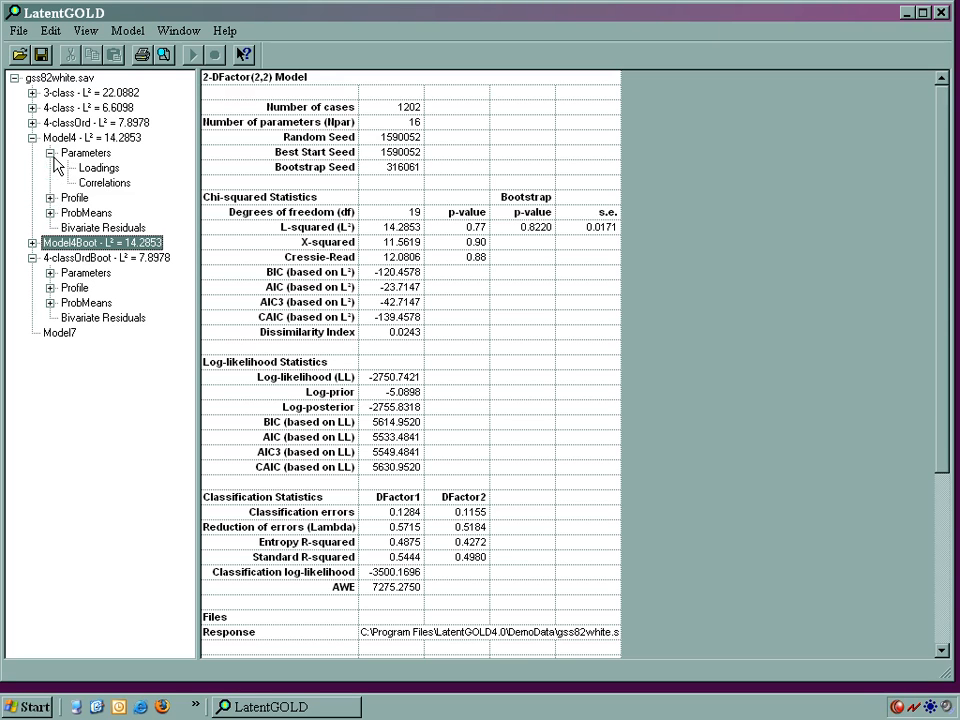
left_click(92, 170)
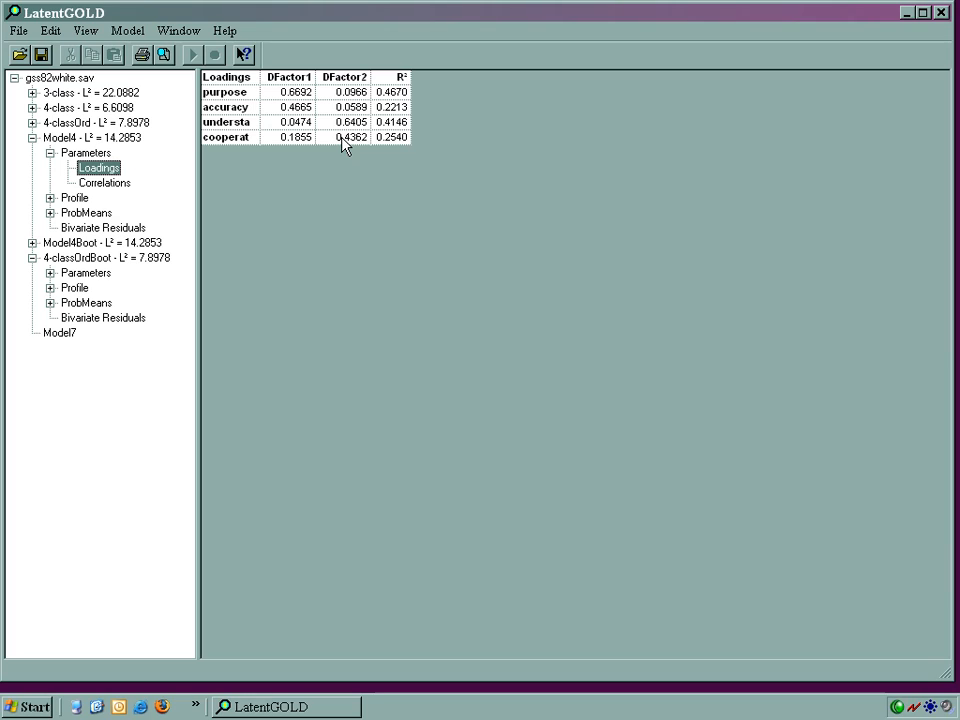
left_click(124, 187)
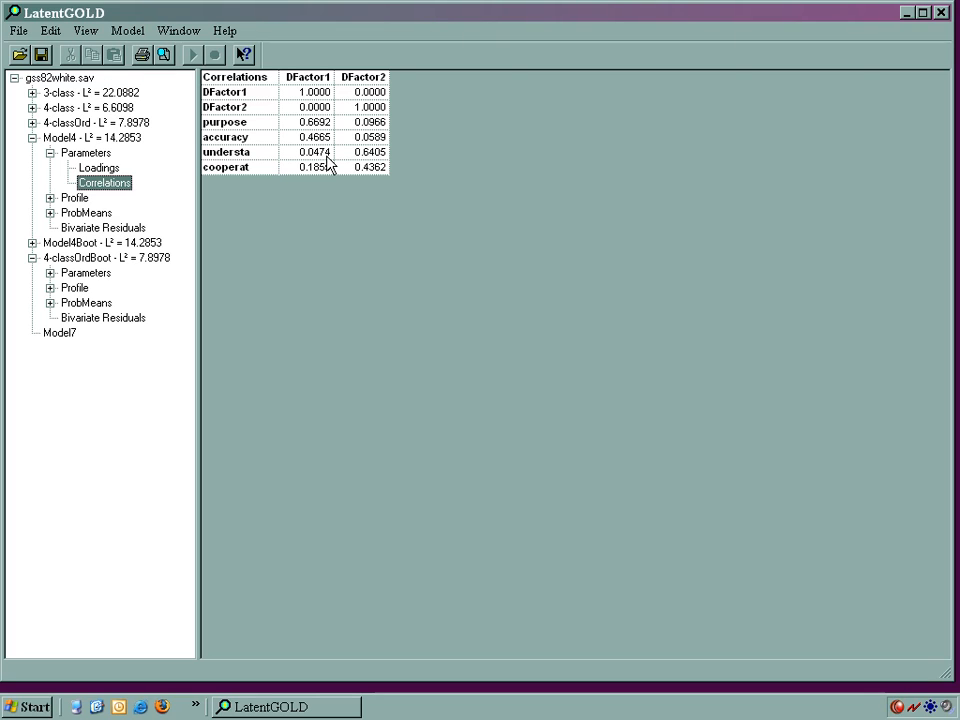
Step: In Model4's setup, exclude the understa effect from DFactor1 and the purpose and accuracy effects from DFactor2, and estimate the restricted model
double_click(56, 141)
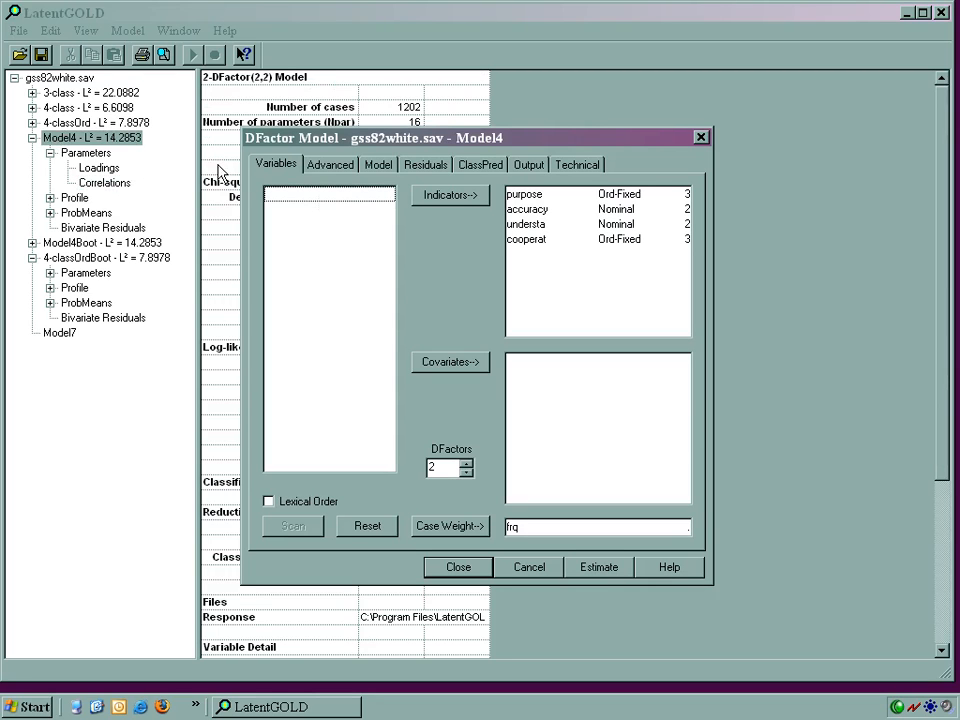
left_click(366, 172)
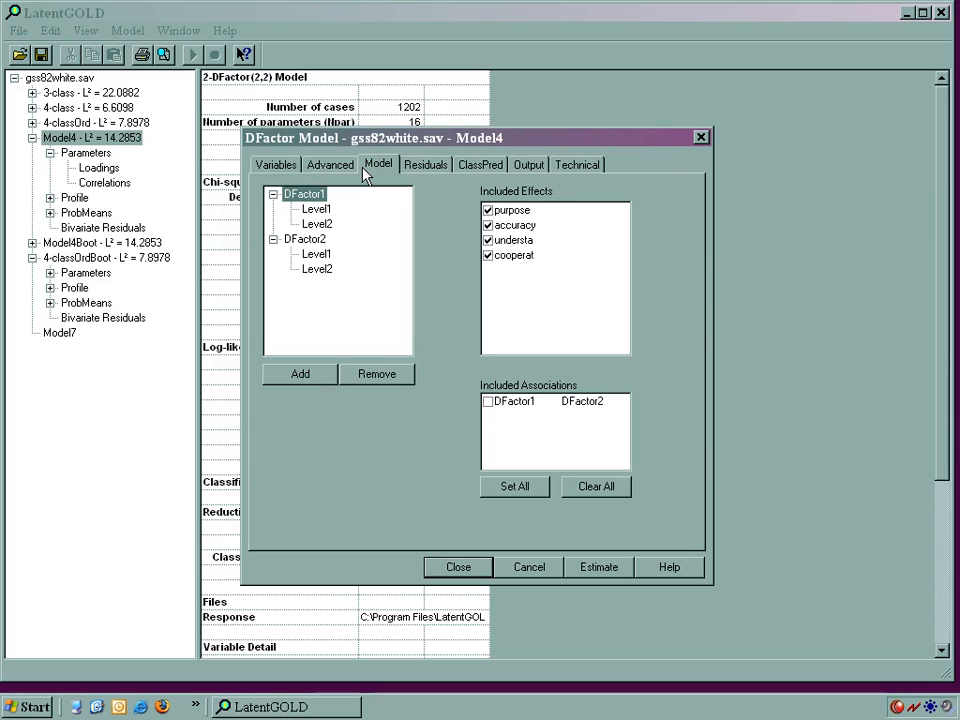
left_click(489, 241)
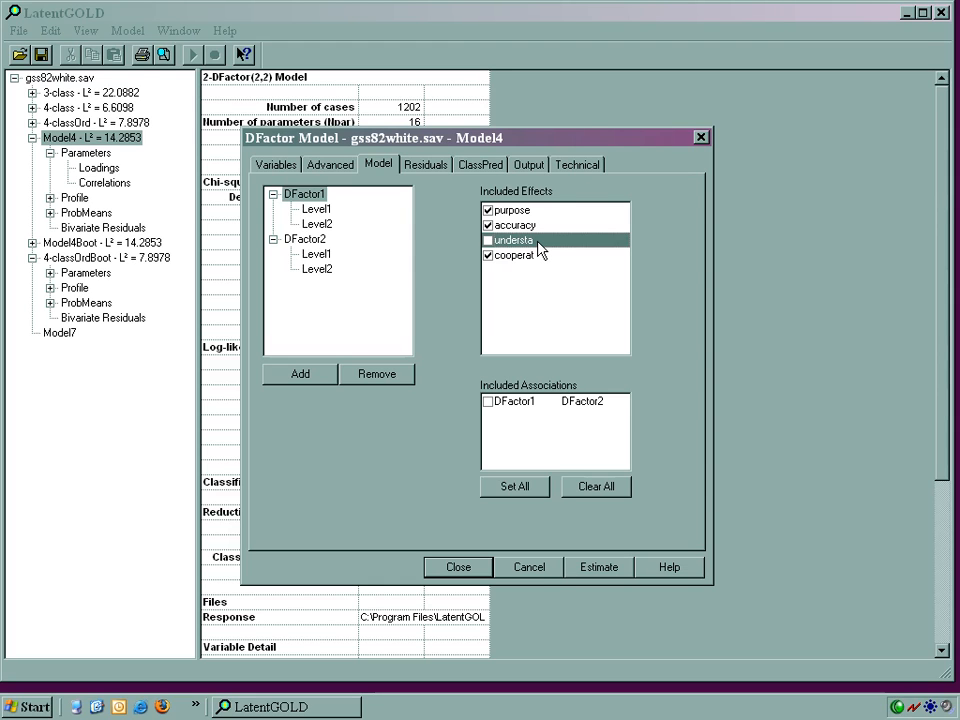
left_click(540, 250)
left_click(306, 241)
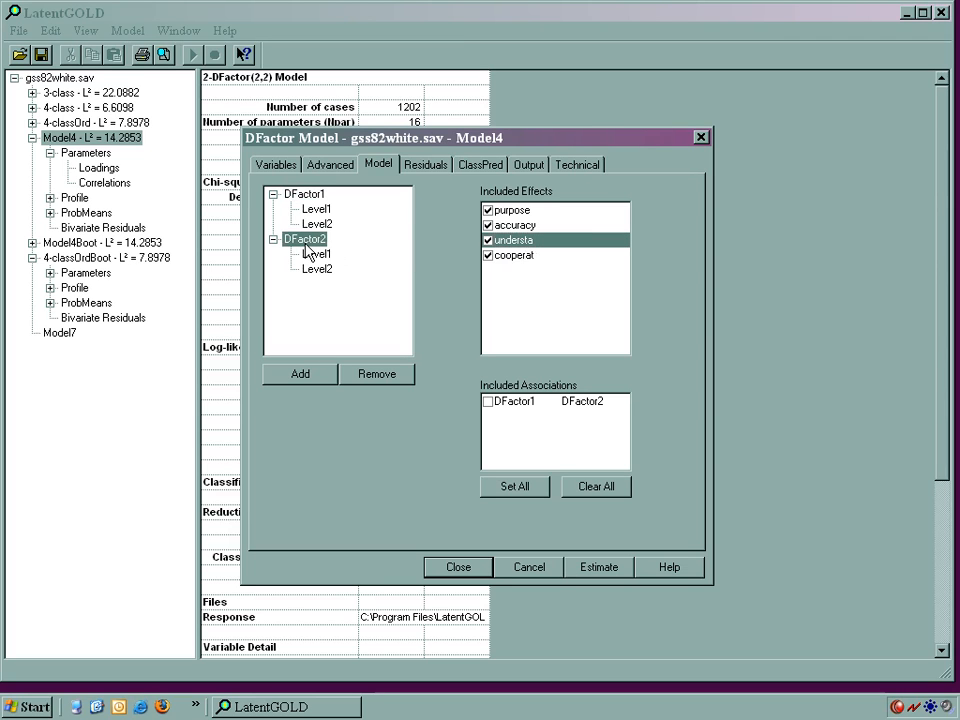
left_click(488, 211)
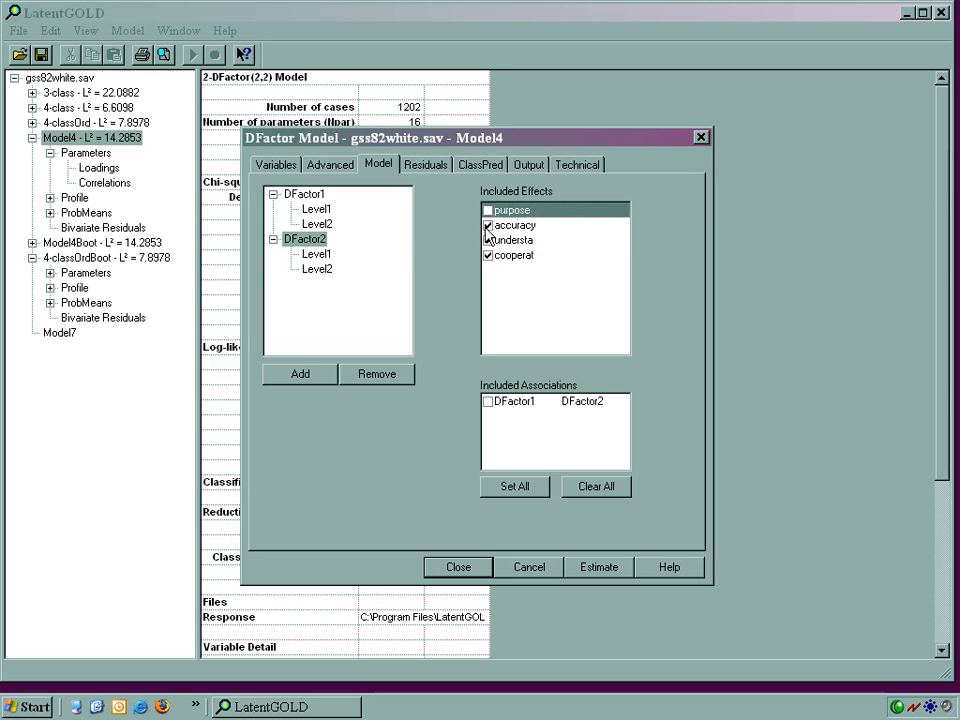
left_click(487, 228)
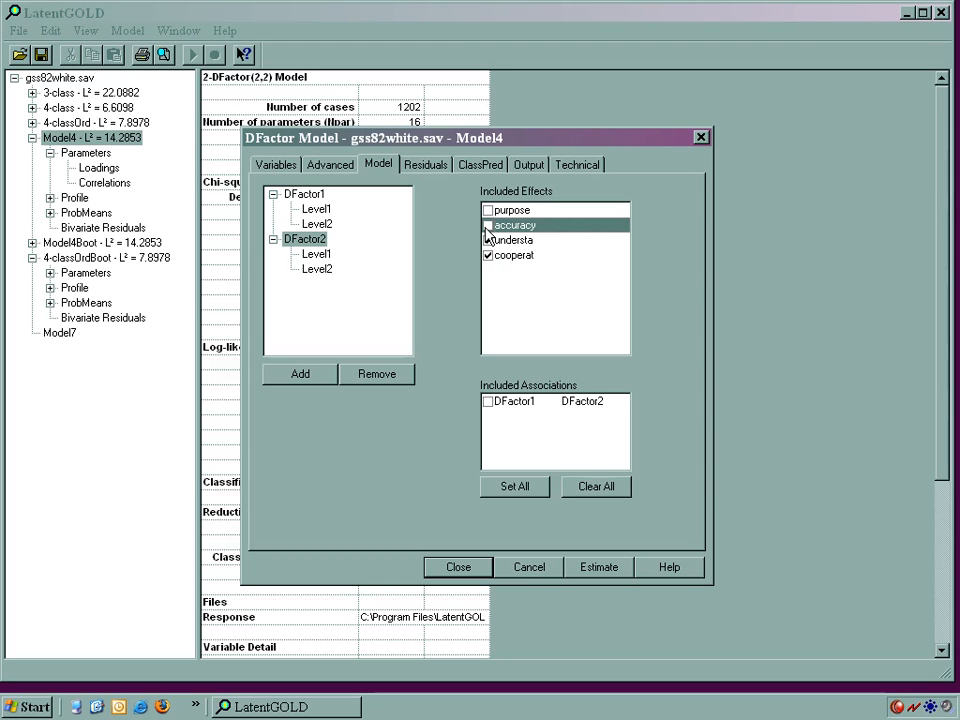
left_click(488, 240)
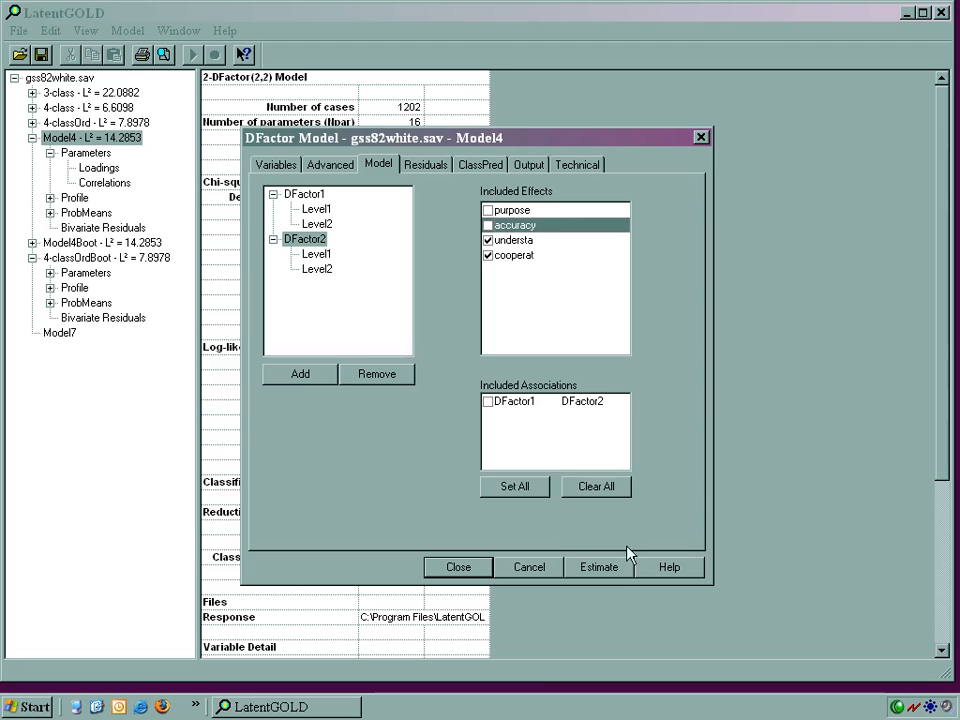
left_click(600, 567)
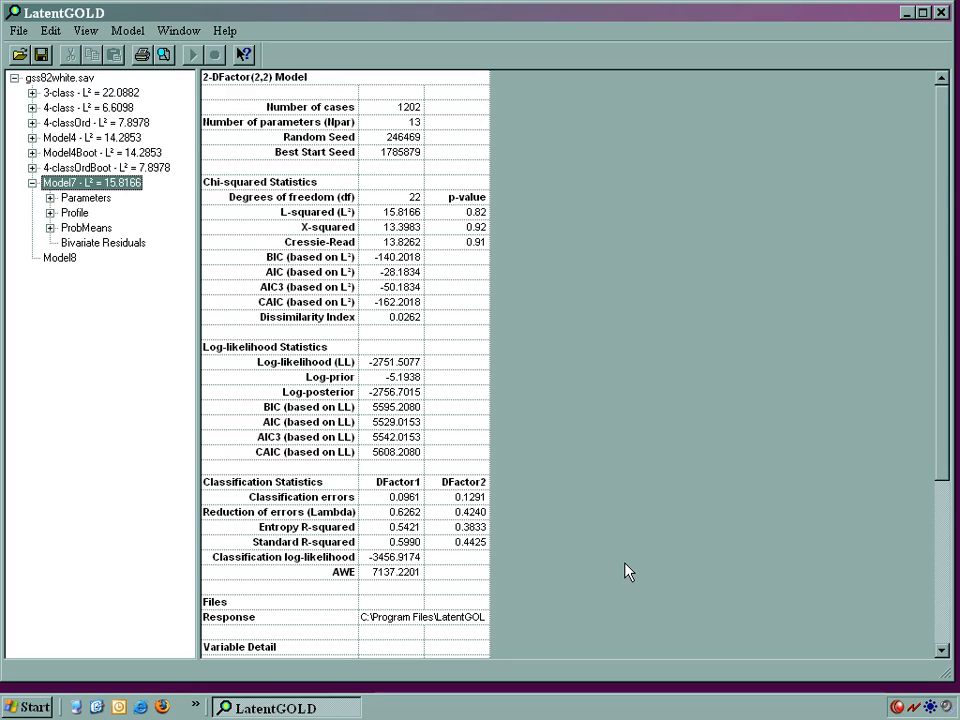
Step: Rename Model7 as "2-Dfac restric"
left_click(112, 188)
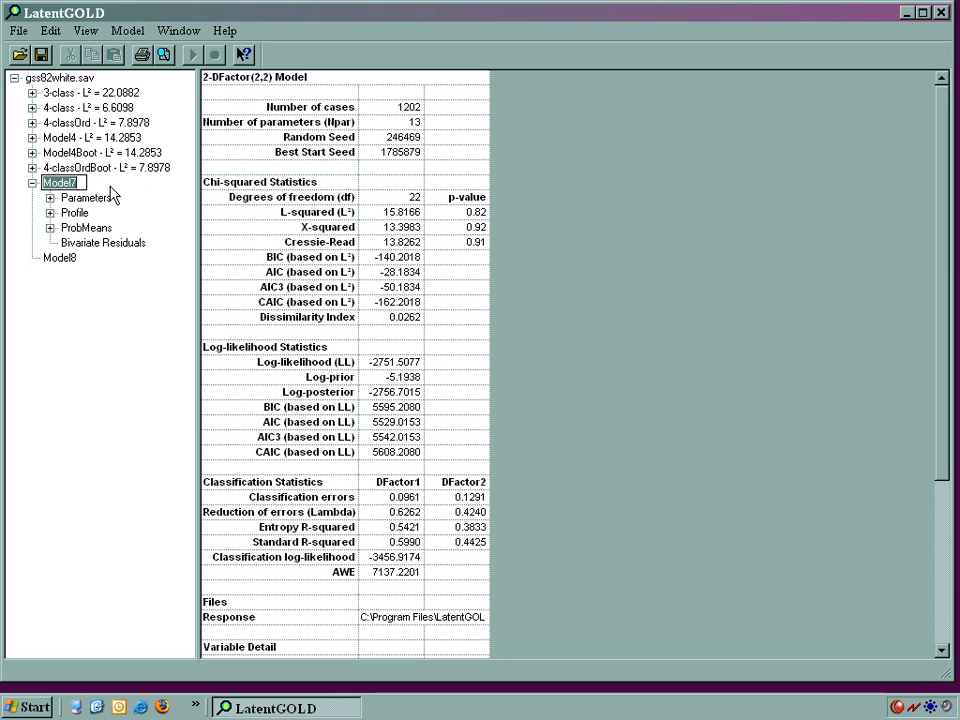
type("2-Dfac restric")
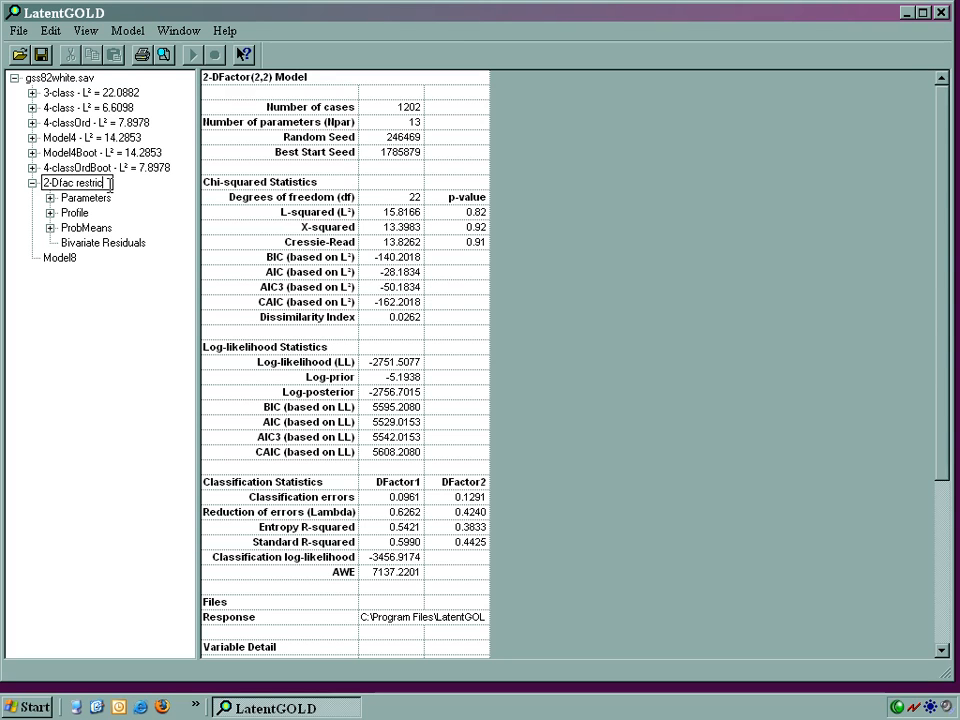
key("Return")
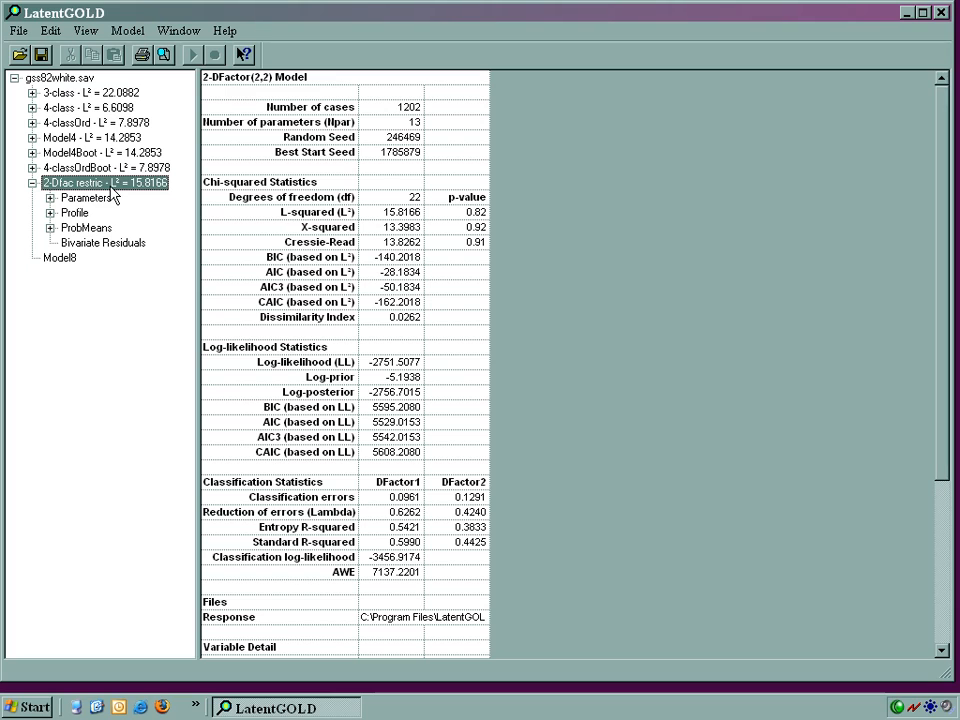
Step: Compare all models in the gss82white.sav summary and examine the loadings and profile of the 2-Dfac restric model
left_click(60, 78)
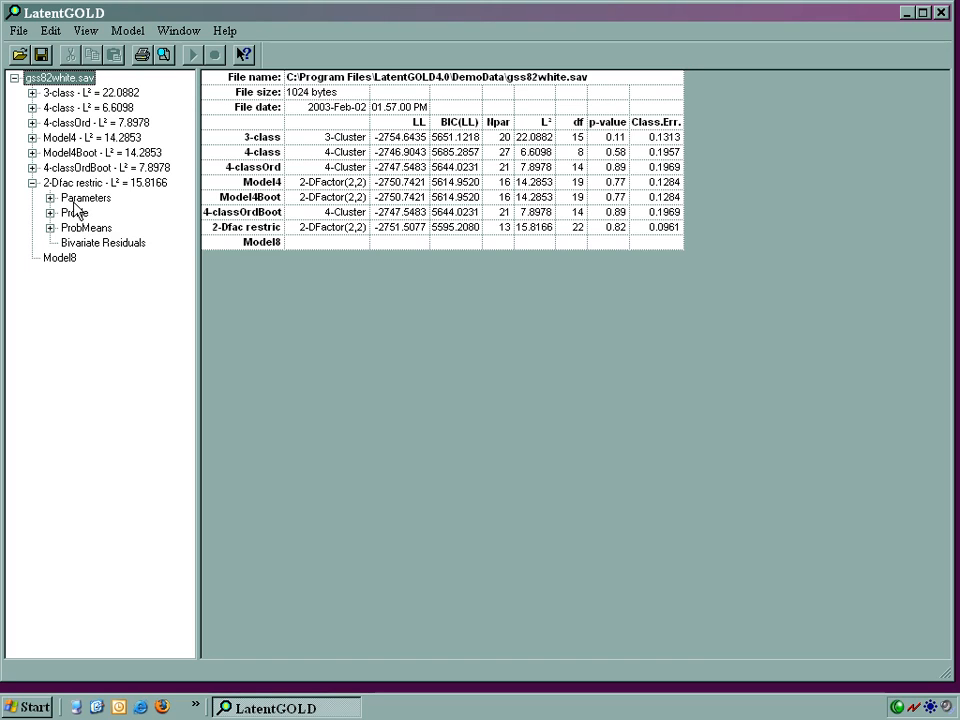
left_click(50, 198)
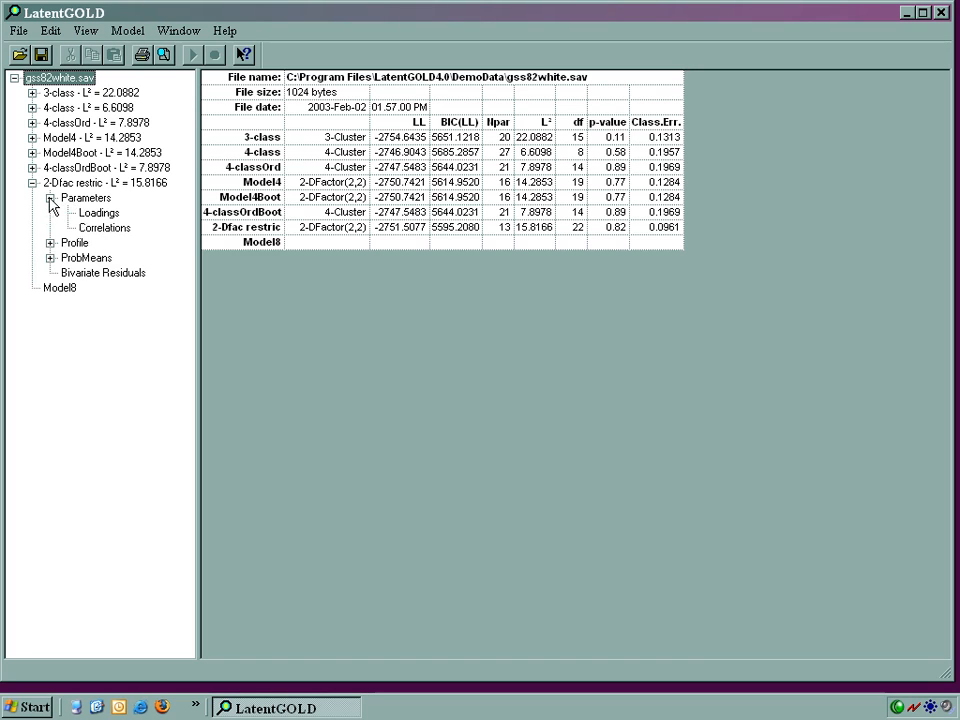
left_click(98, 213)
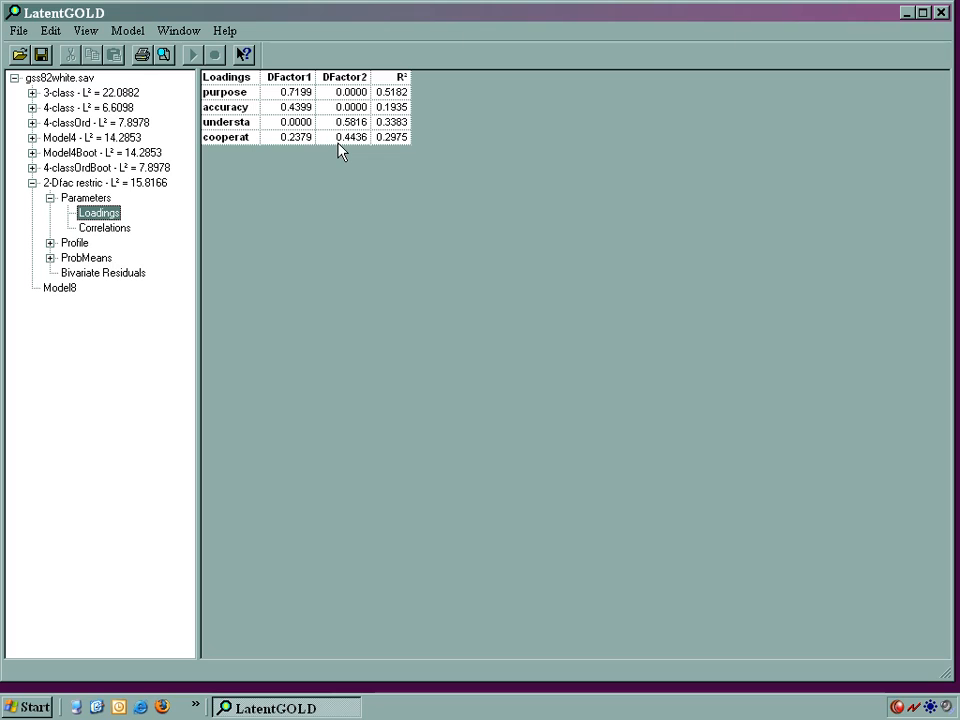
left_click(50, 243)
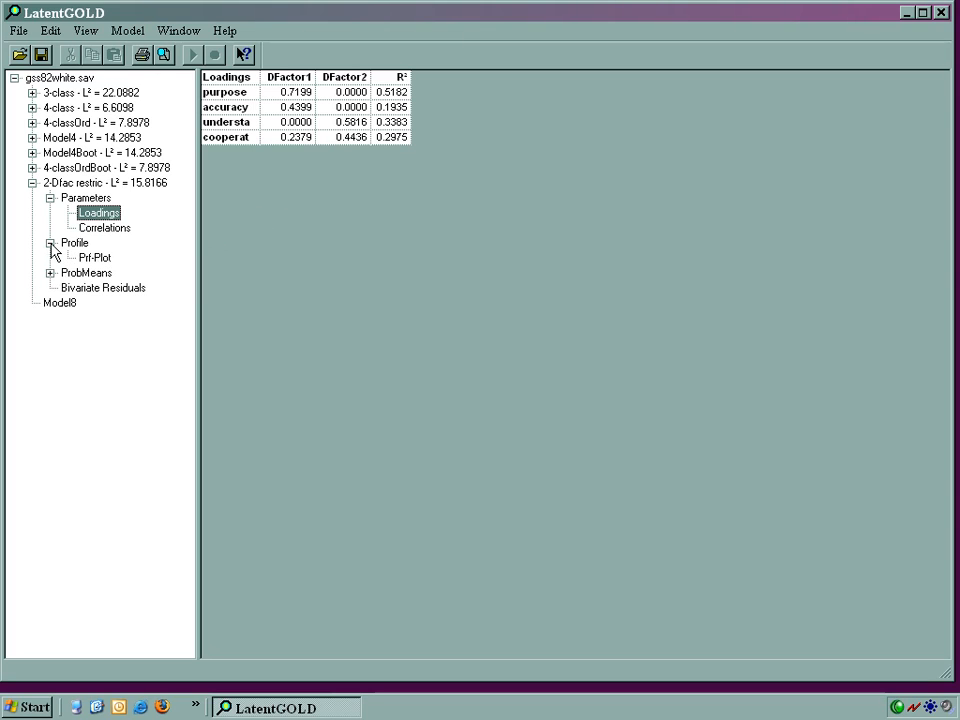
left_click(62, 246)
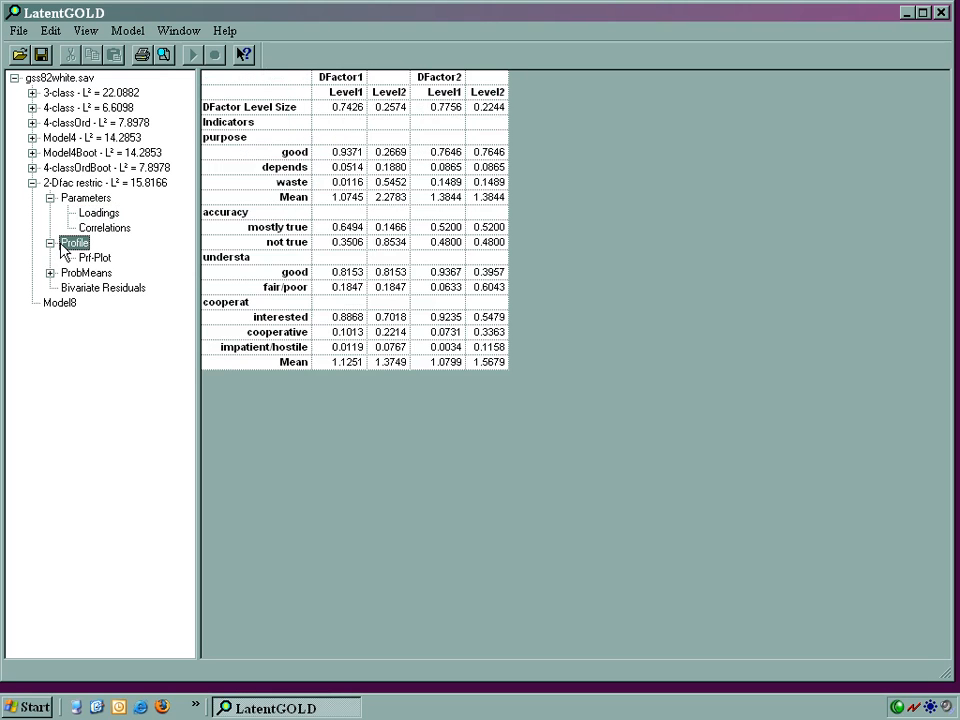
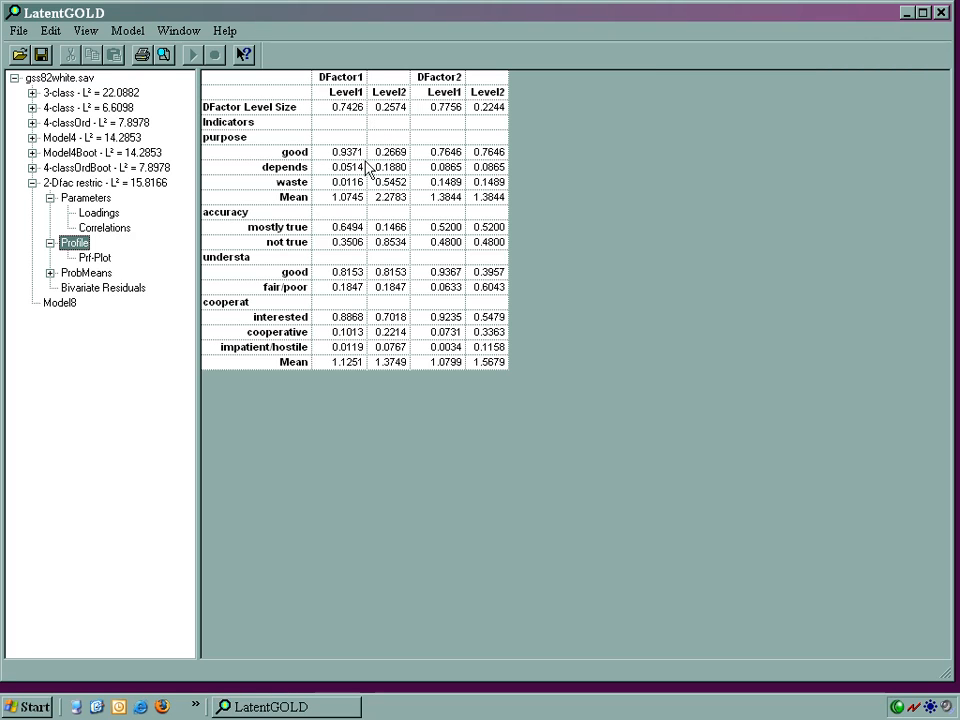
Step: Open the profile plot of the 2-Dfac restric model and highlight the lines for levels 2 and 1 of DFactor1
left_click(98, 258)
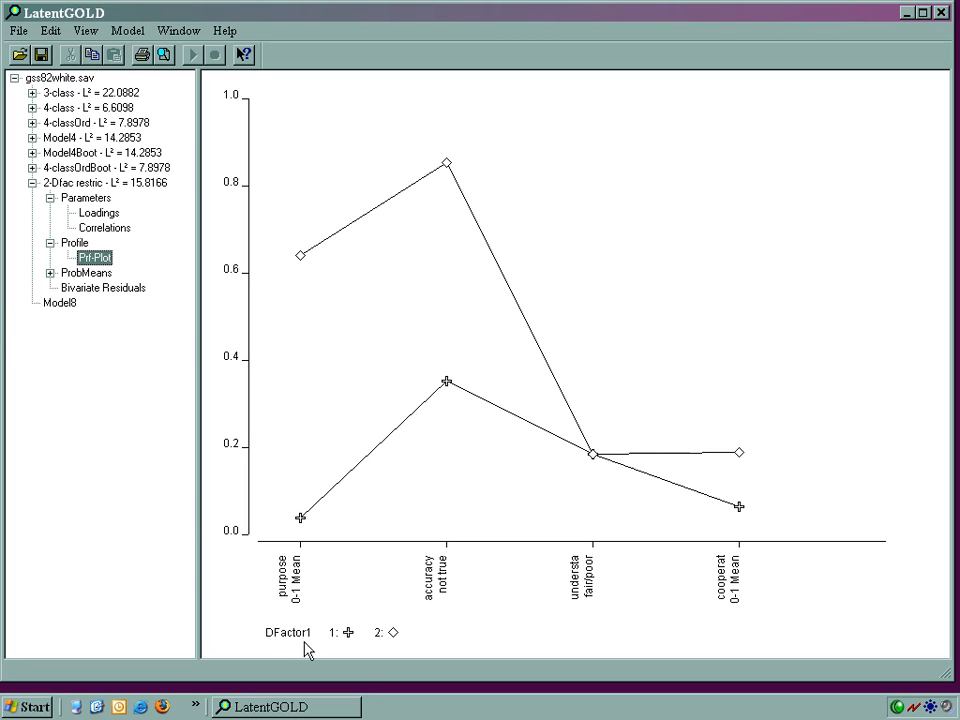
left_click(390, 634)
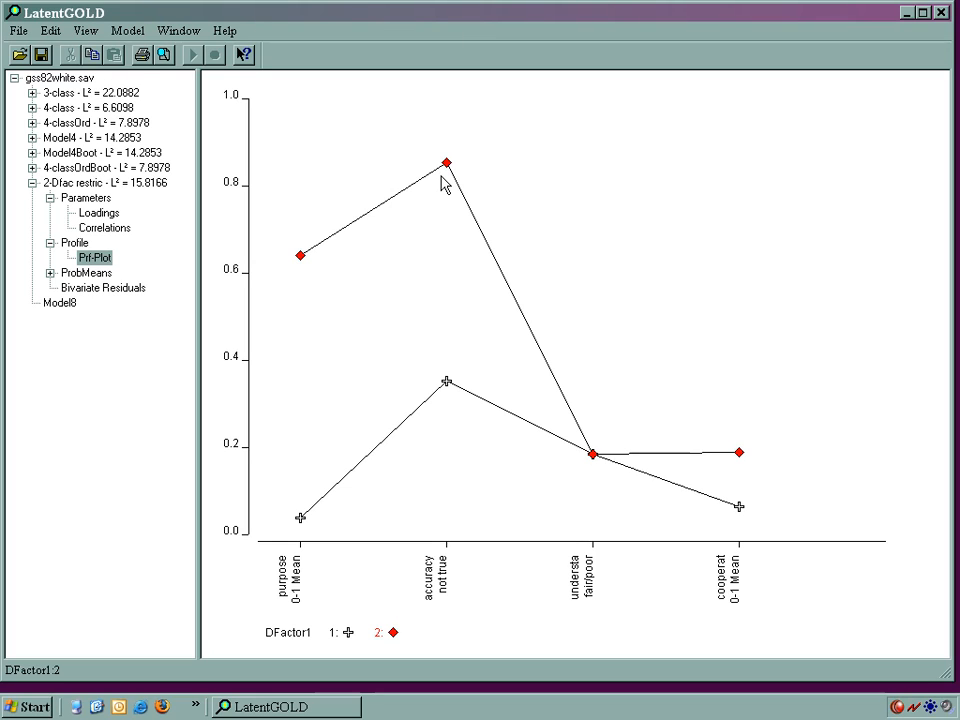
left_click(350, 634)
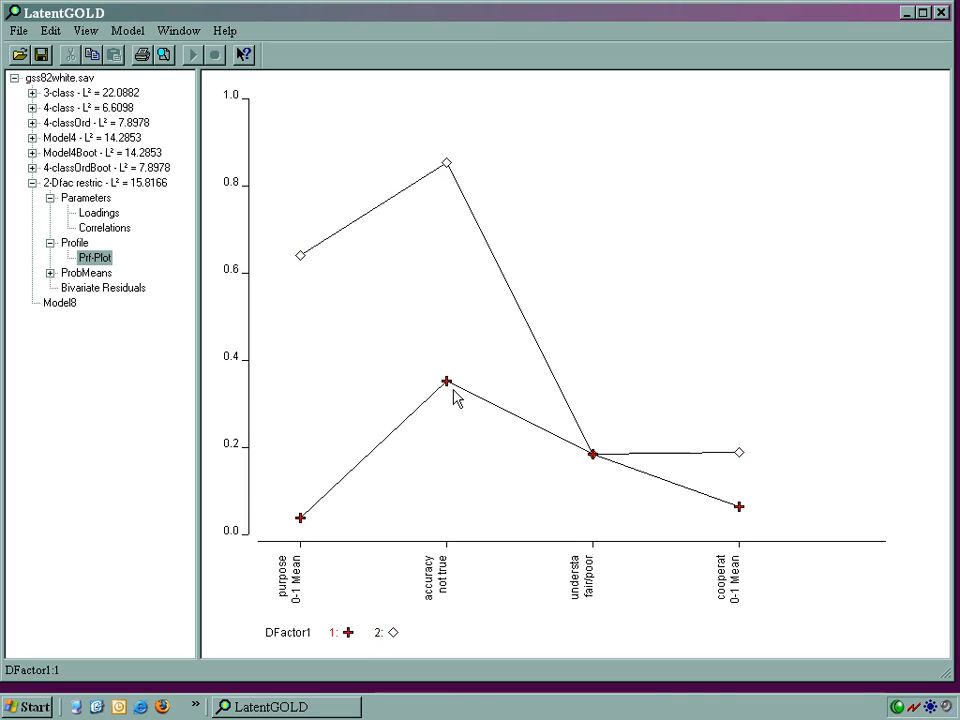
Step: In the profile plot, show the "mostly true" category of accuracy instead of "not true"
right_click(592, 164)
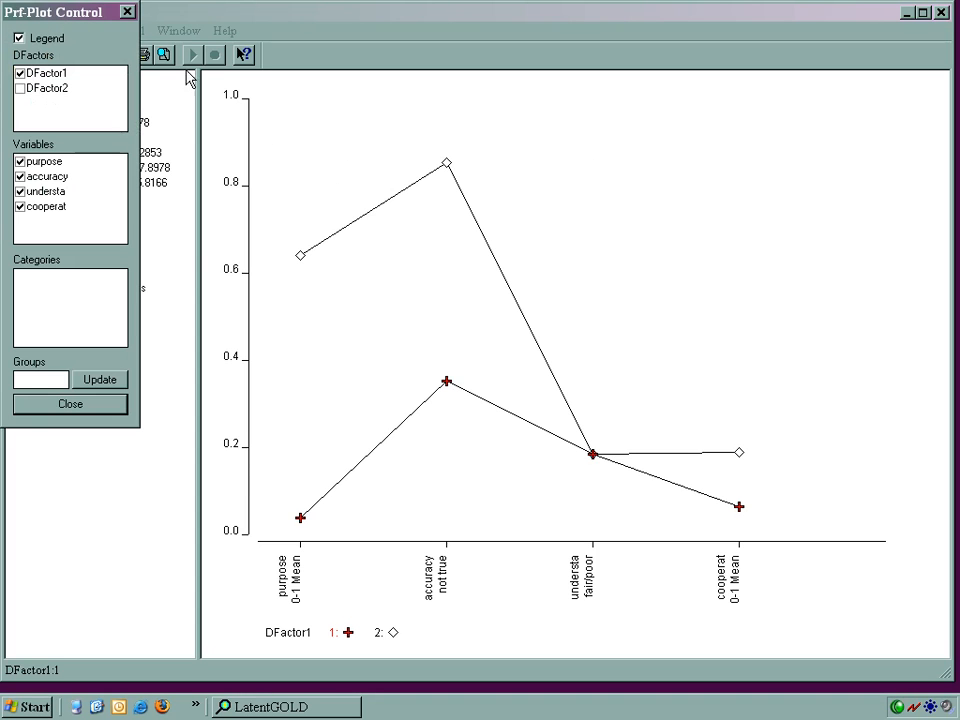
left_click_drag(91, 24, 866, 89)
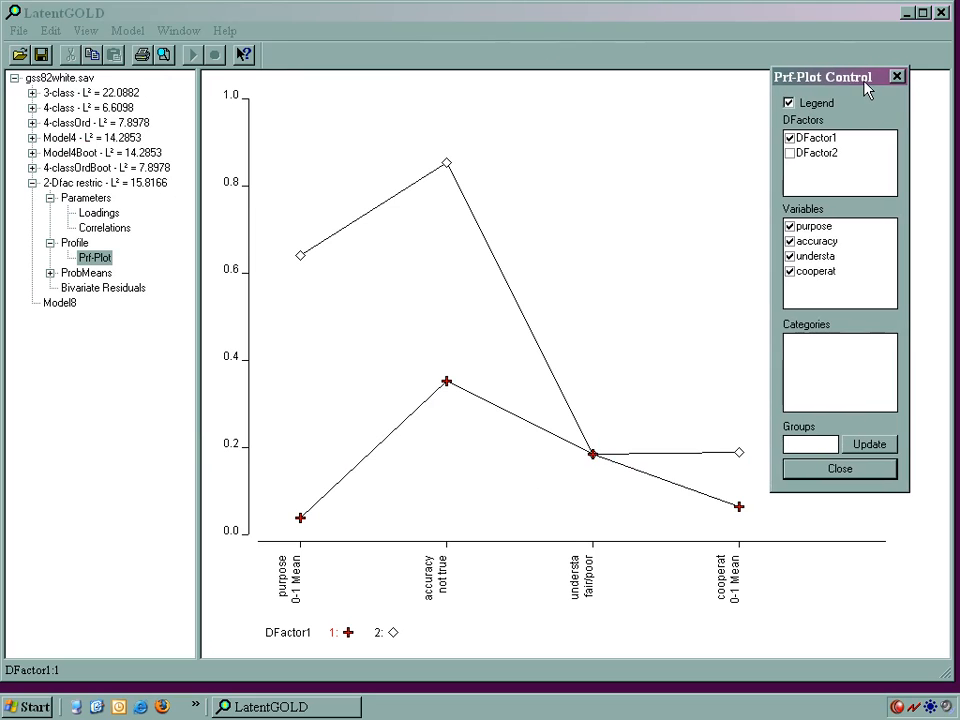
left_click(816, 140)
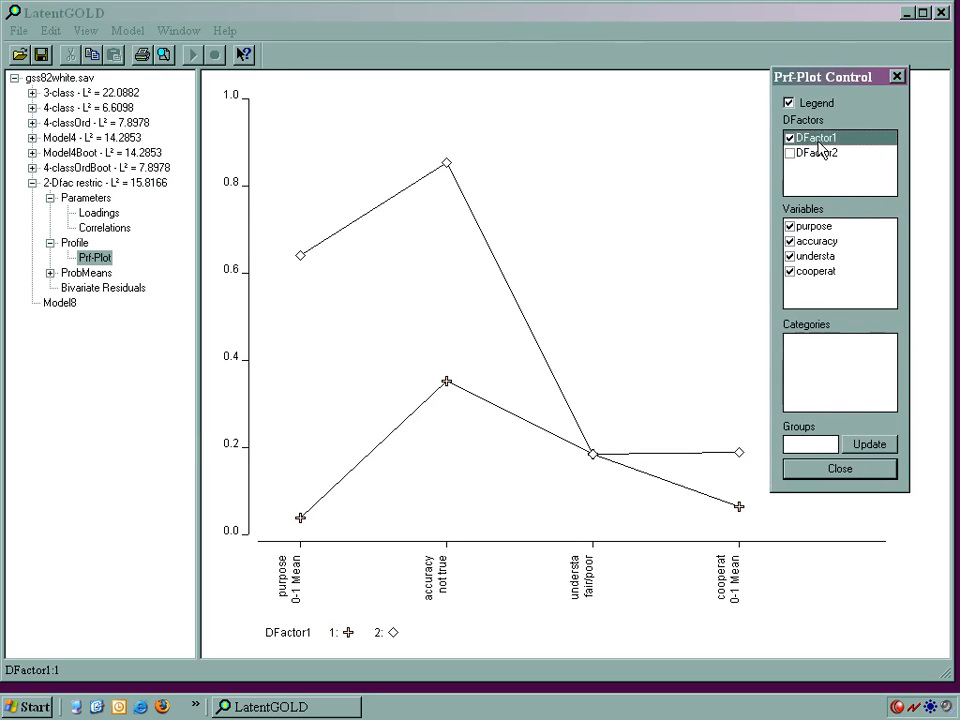
left_click(818, 231)
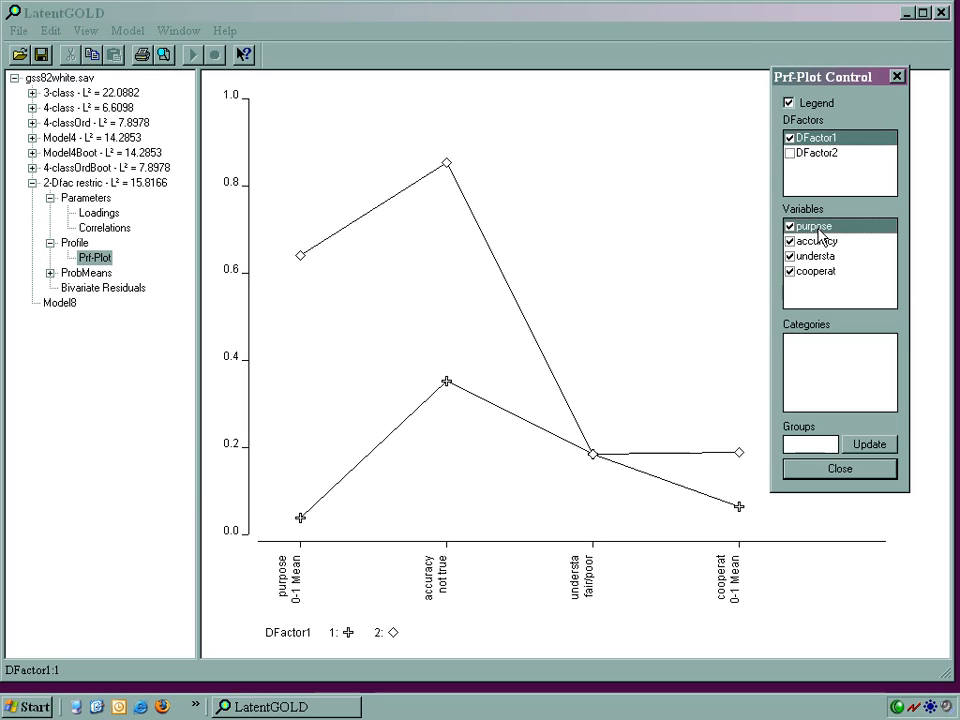
left_click(812, 241)
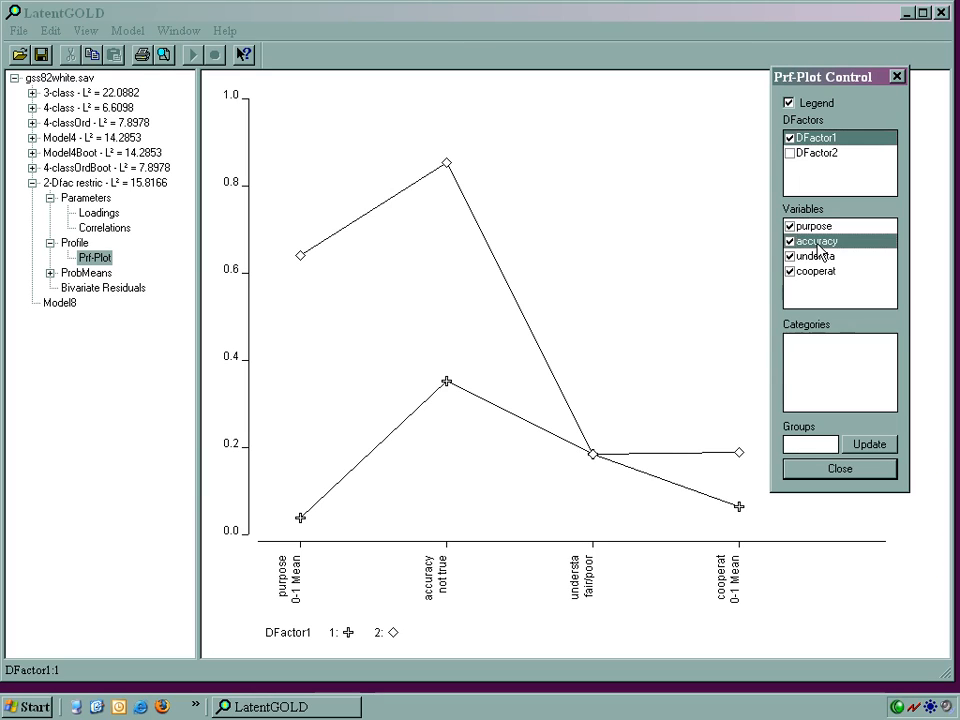
left_click(789, 341)
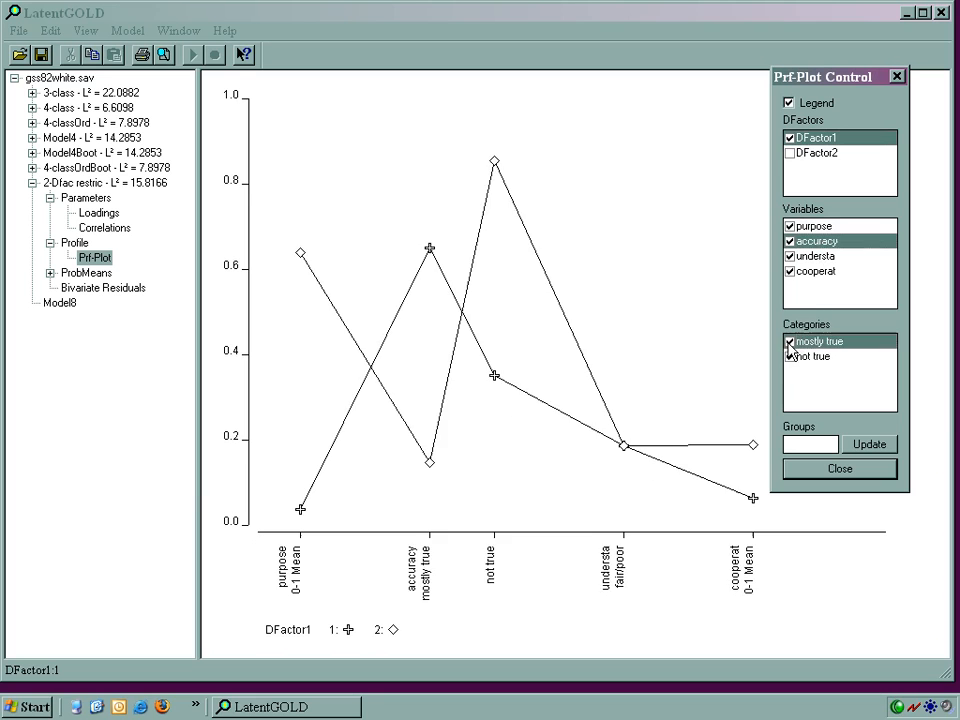
left_click(789, 357)
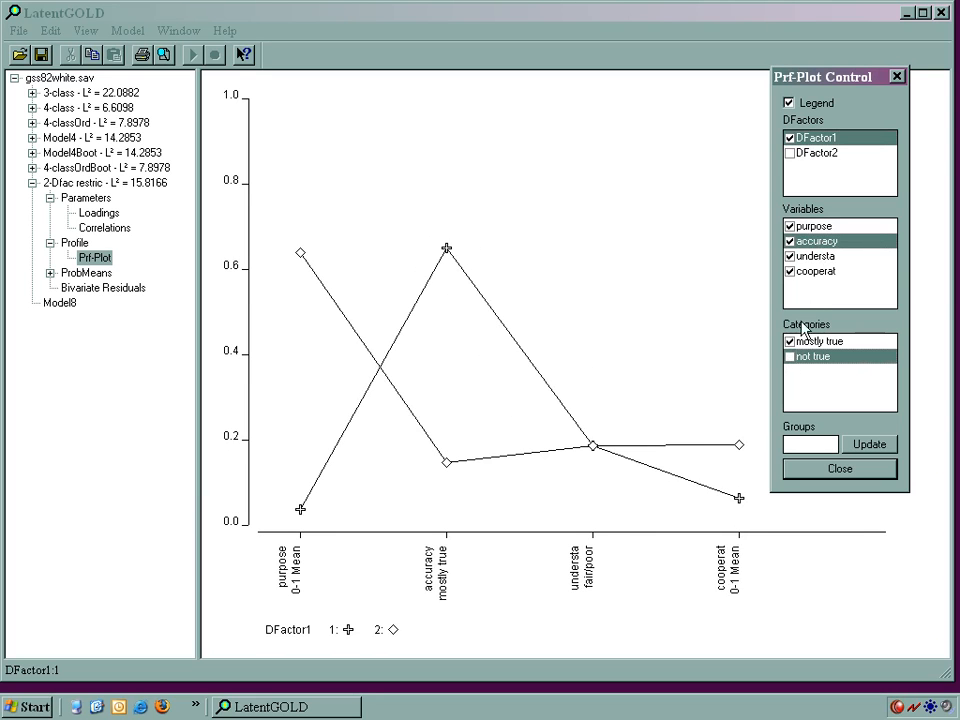
Step: Plot the "good" category of understa in place of "fair/poor"
left_click(808, 274)
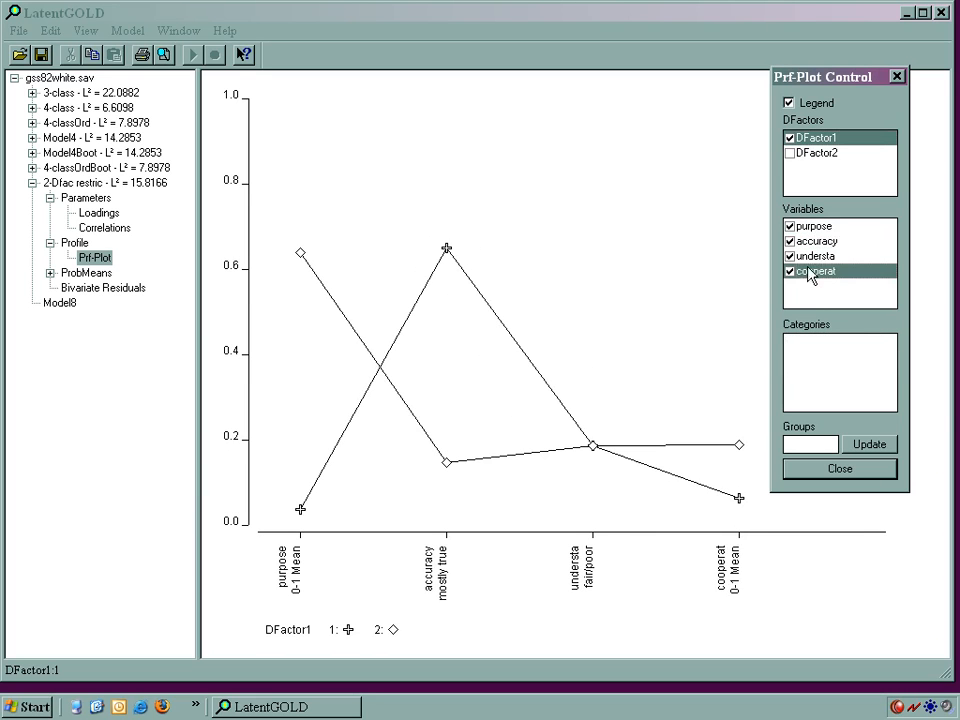
key("Up")
left_click(789, 342)
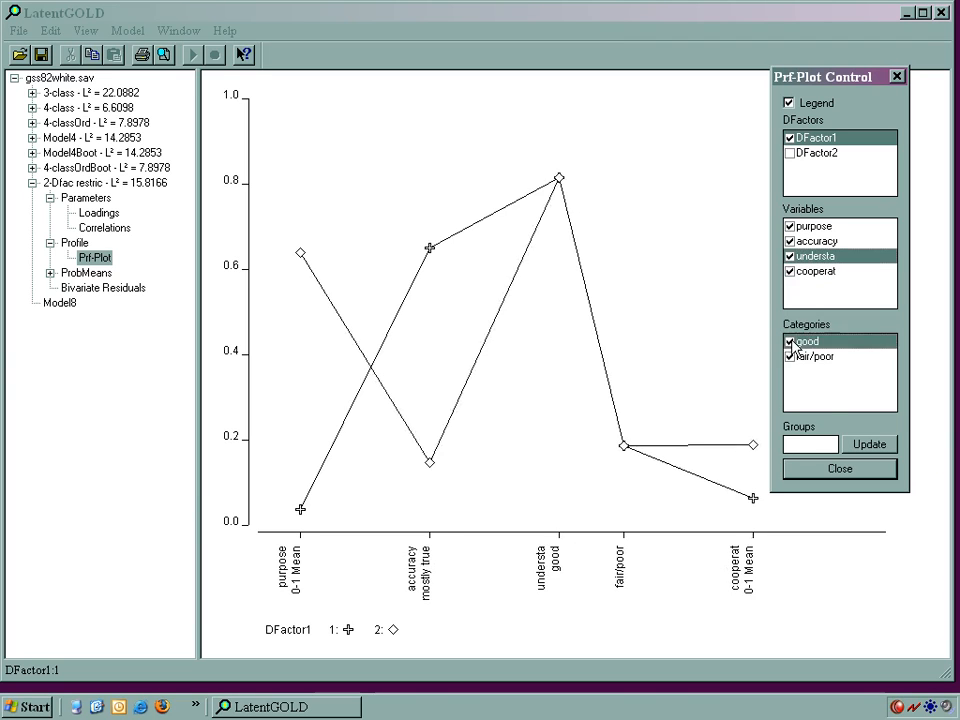
left_click(790, 357)
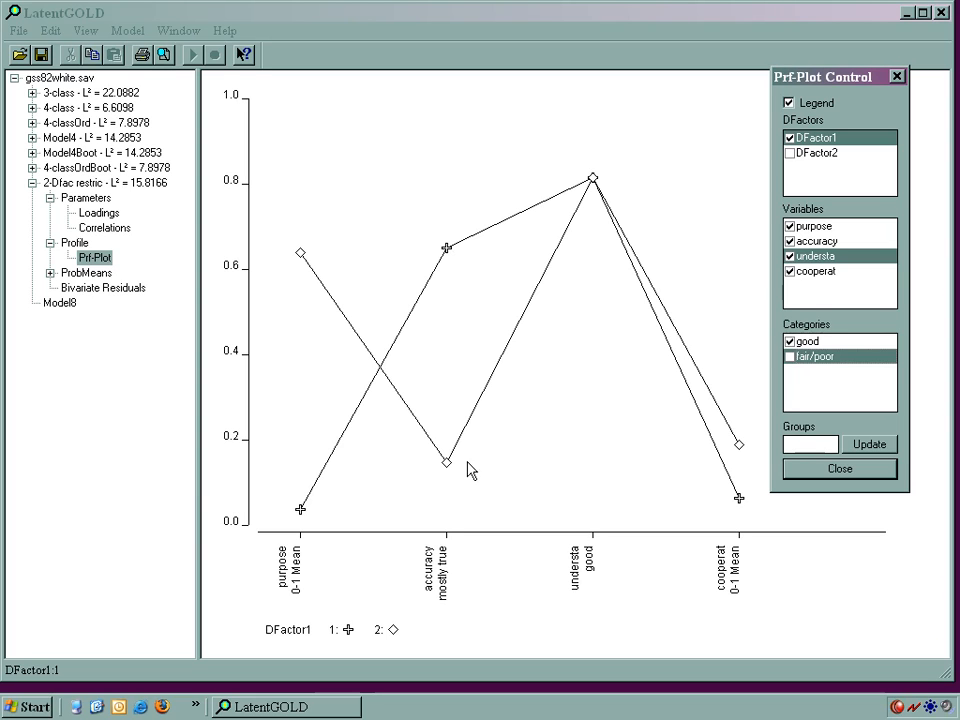
Step: Compare the DFactor1 level 1 and level 2 lines across the indicators, and dismiss the plot settings
left_click(348, 632)
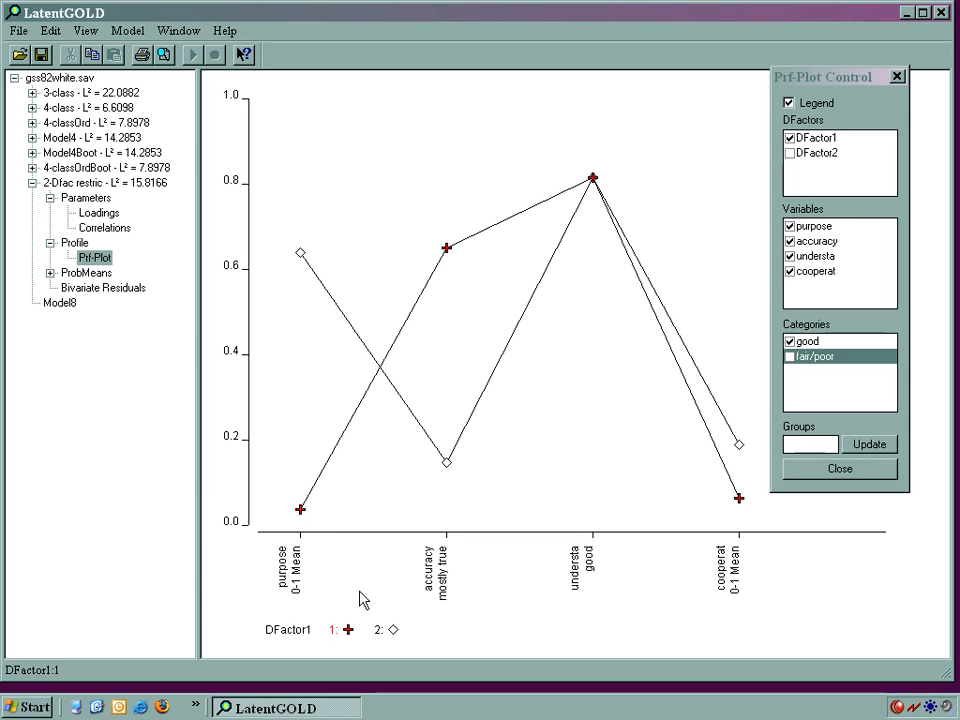
left_click(392, 630)
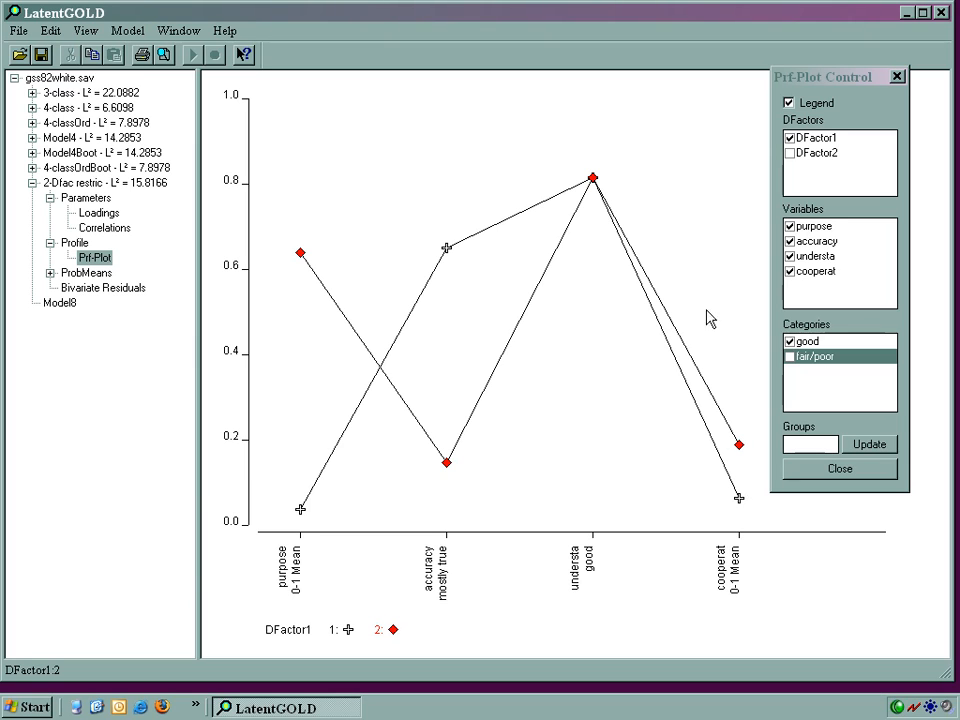
left_click(897, 77)
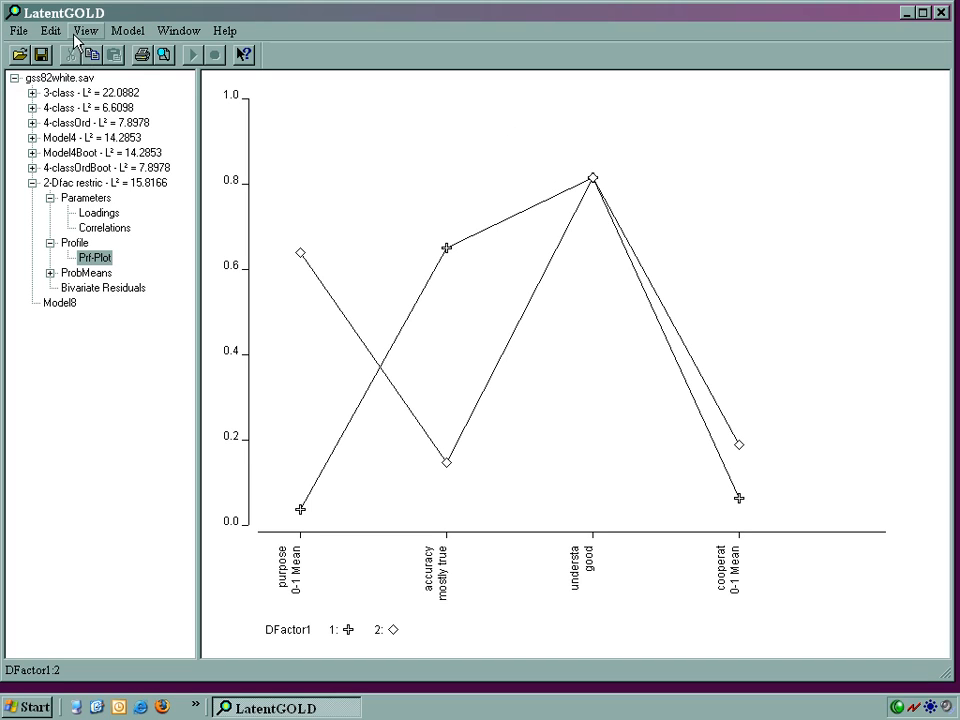
Step: Switch the 2-Dfac restric profile table from the marginal to the joint view of the two DFactors
left_click(73, 244)
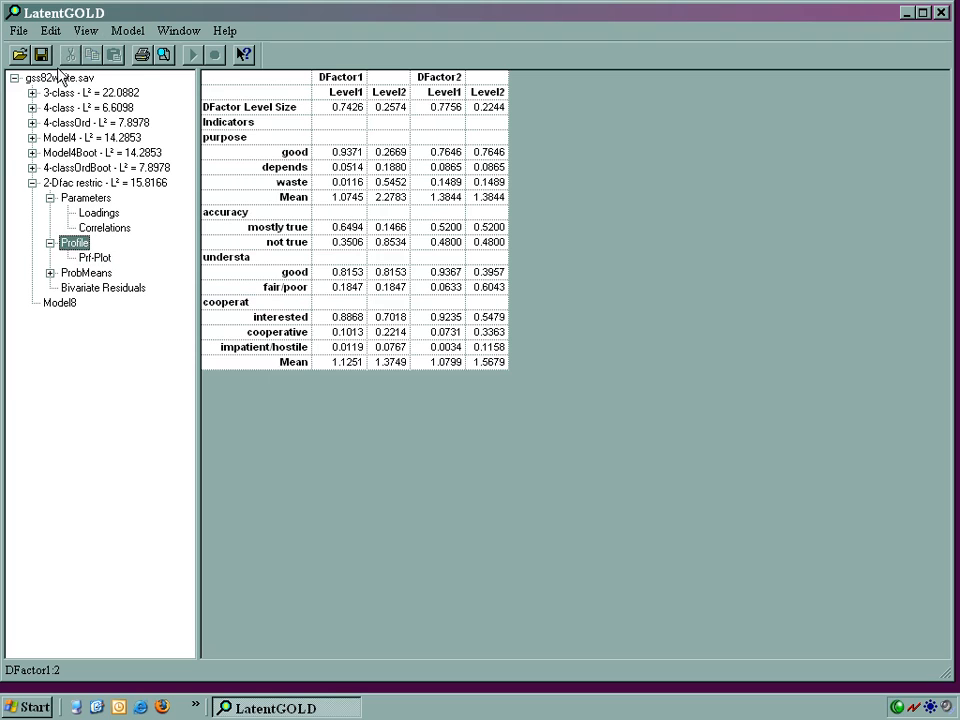
left_click(82, 36)
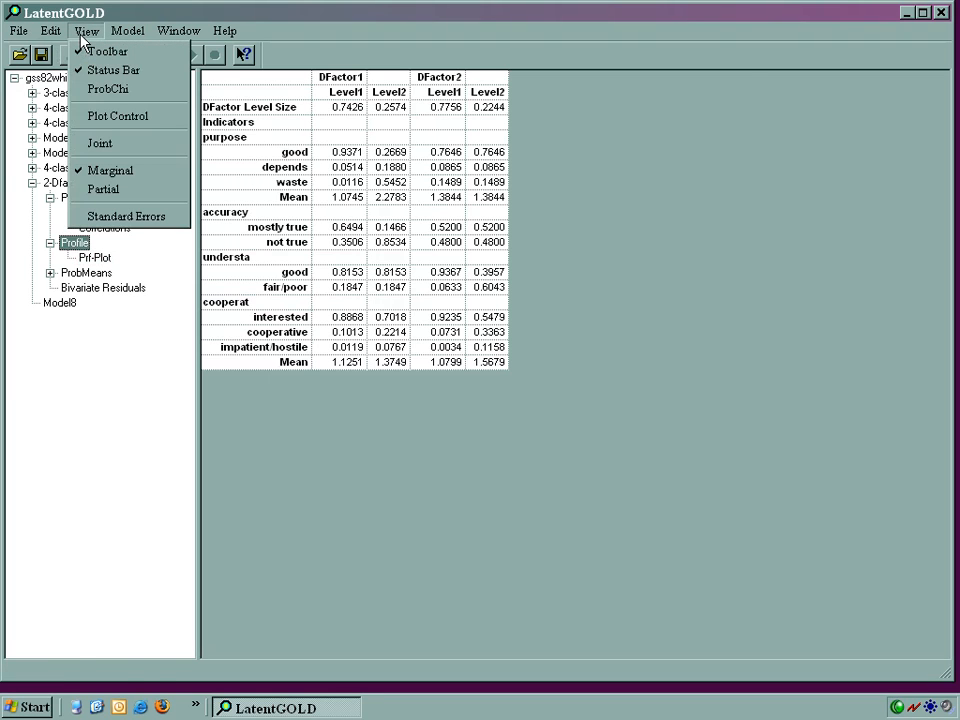
left_click(81, 145)
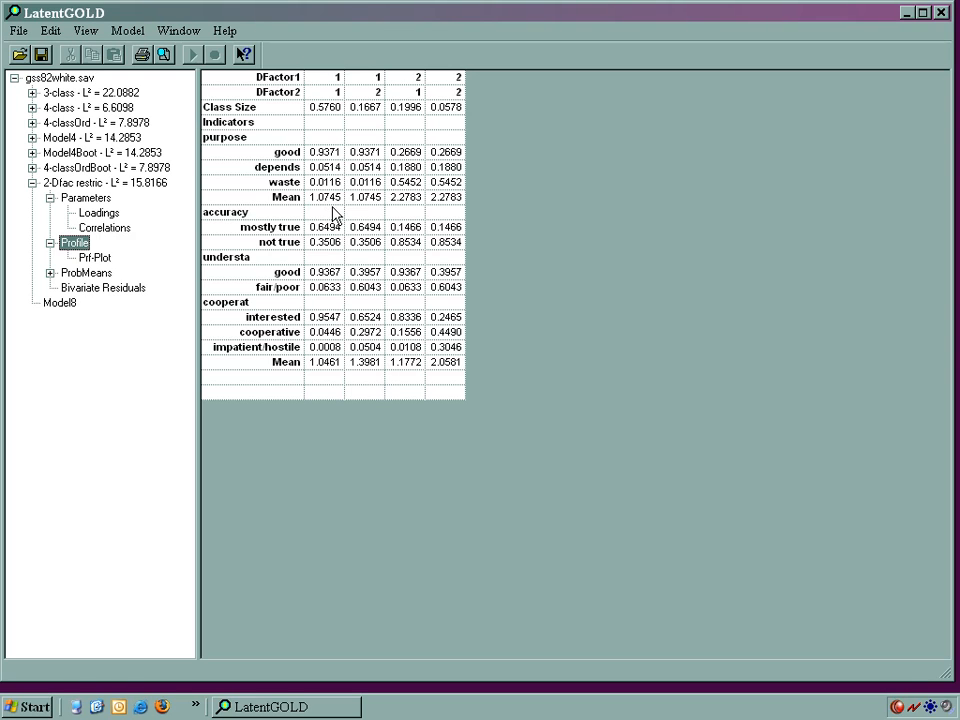
Step: Examine the joint profile plot by highlighting the lines for the DFactor combinations 1-1, 1-2, 2-1 and 2-2
left_click(99, 258)
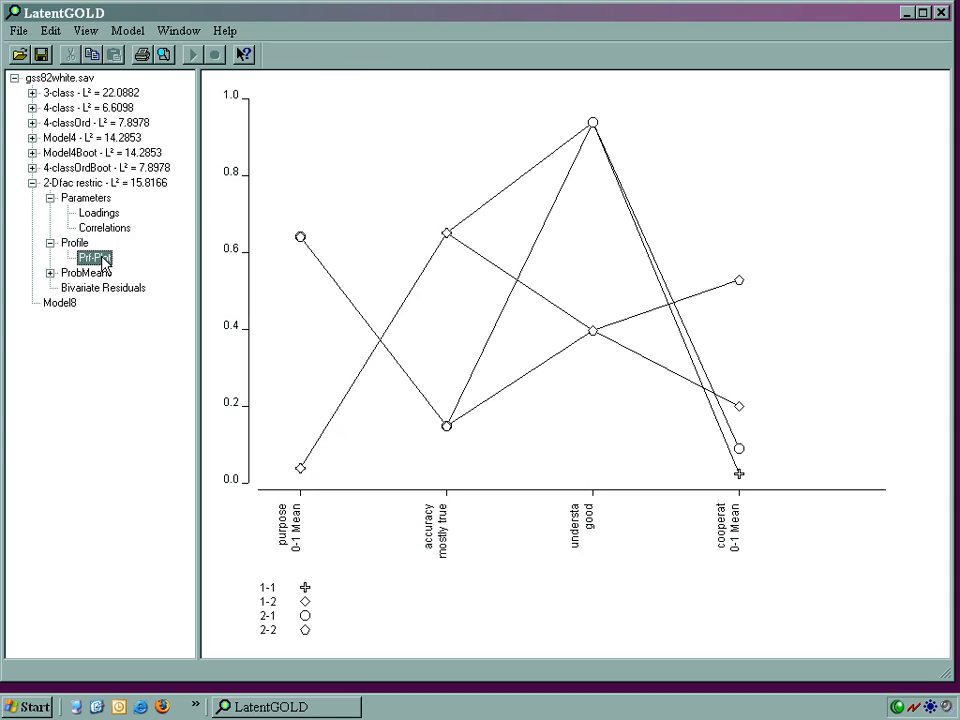
double_click(328, 167)
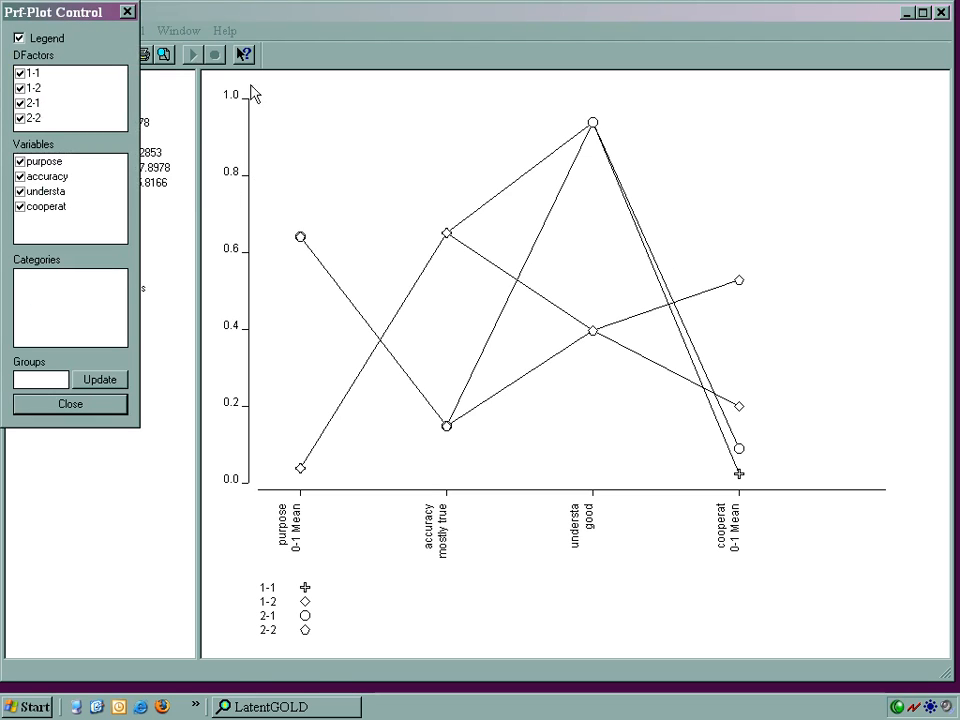
left_click_drag(50, 16, 835, 69)
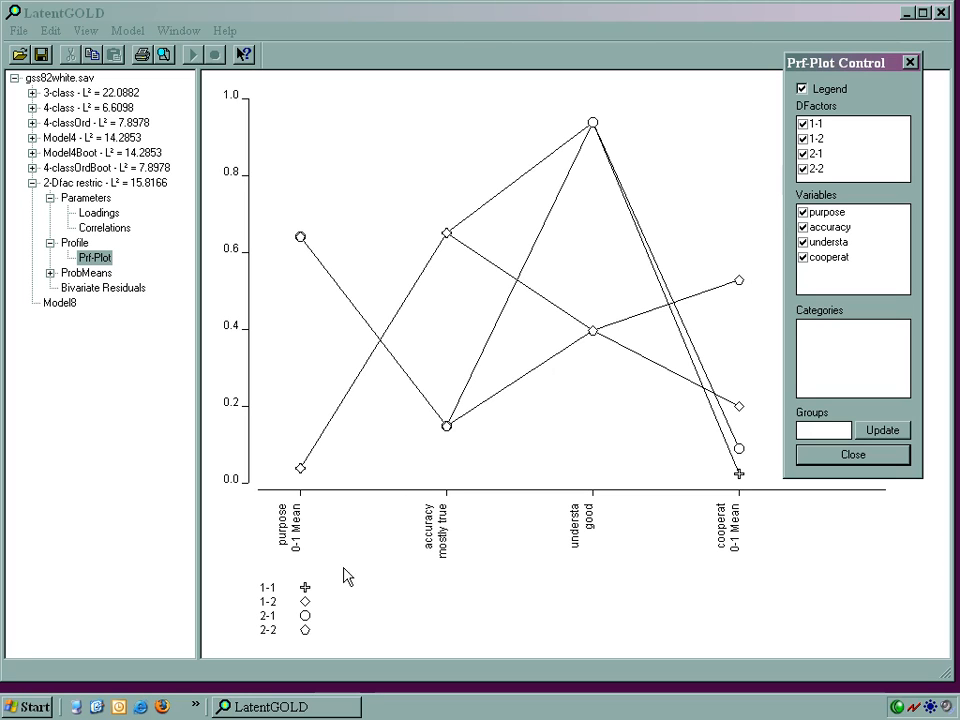
left_click(306, 590)
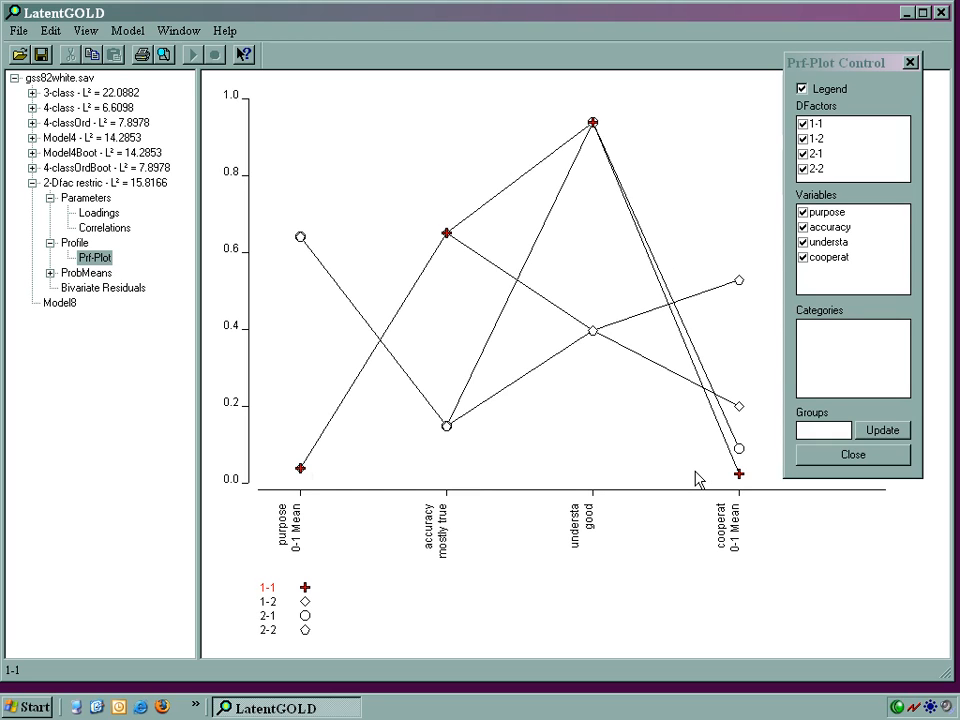
left_click(306, 604)
left_click(305, 616)
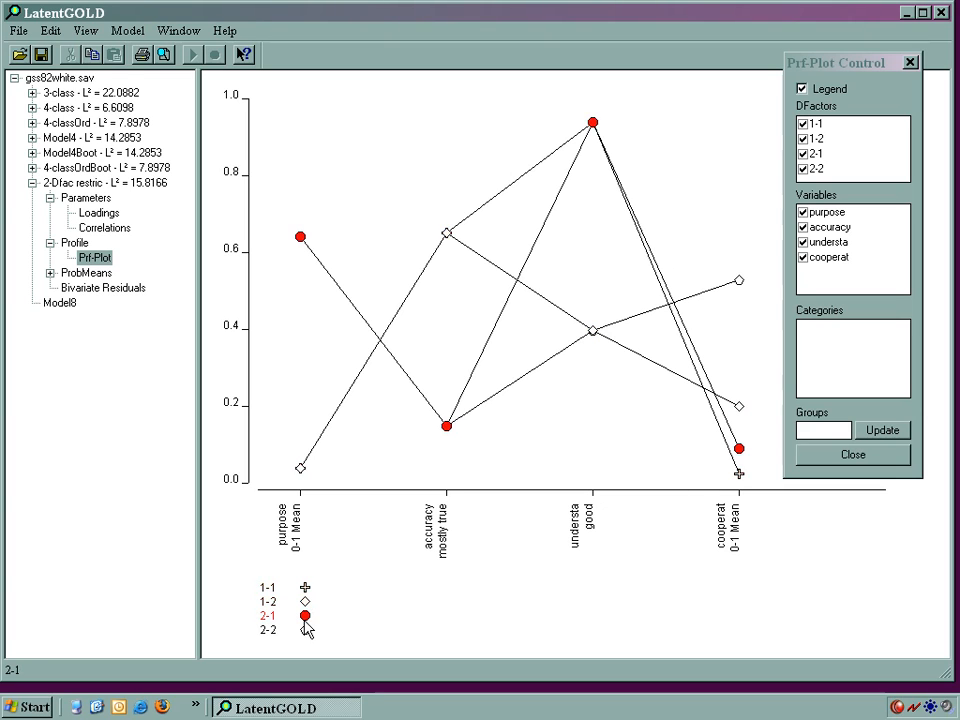
left_click(305, 631)
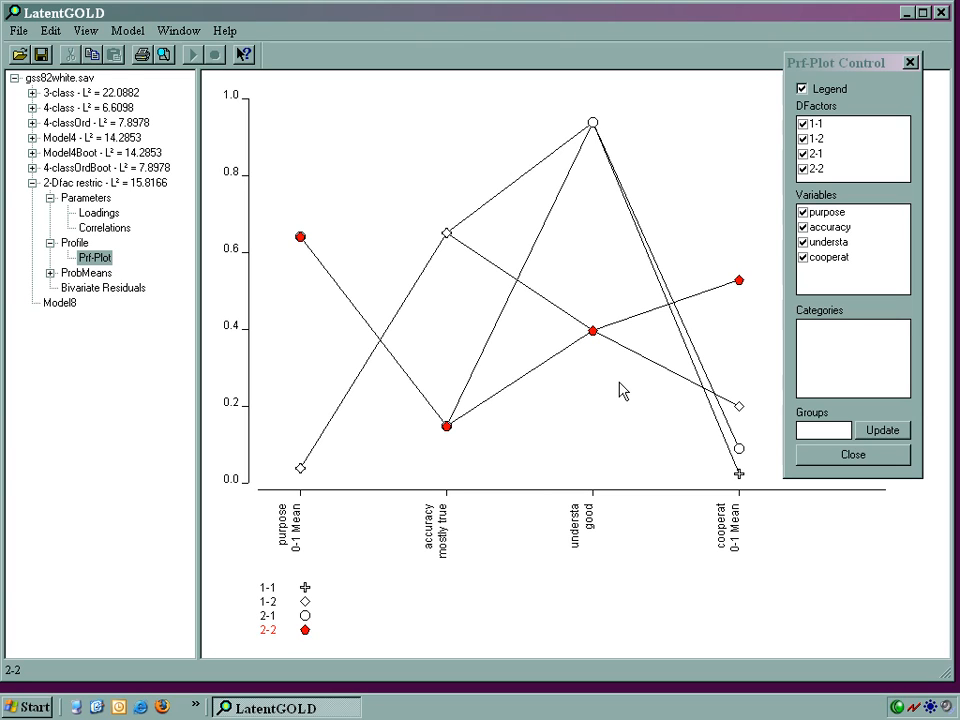
Step: Hide the 1-1 and 1-2 lines so the profile plot shows only combinations 2-1 and 2-2
left_click(815, 126)
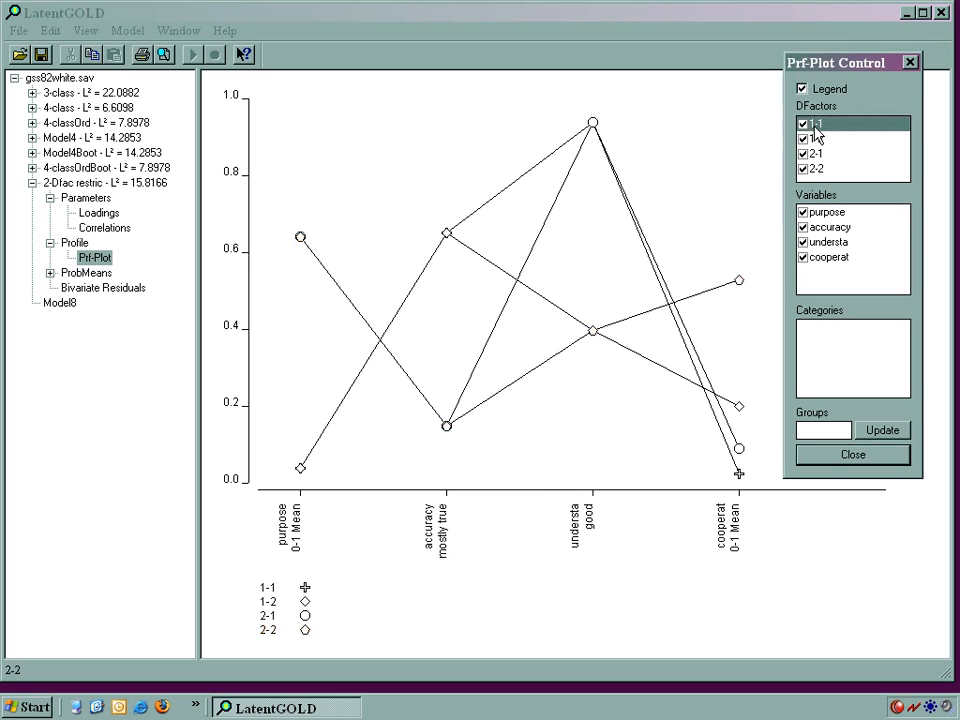
left_click(802, 125)
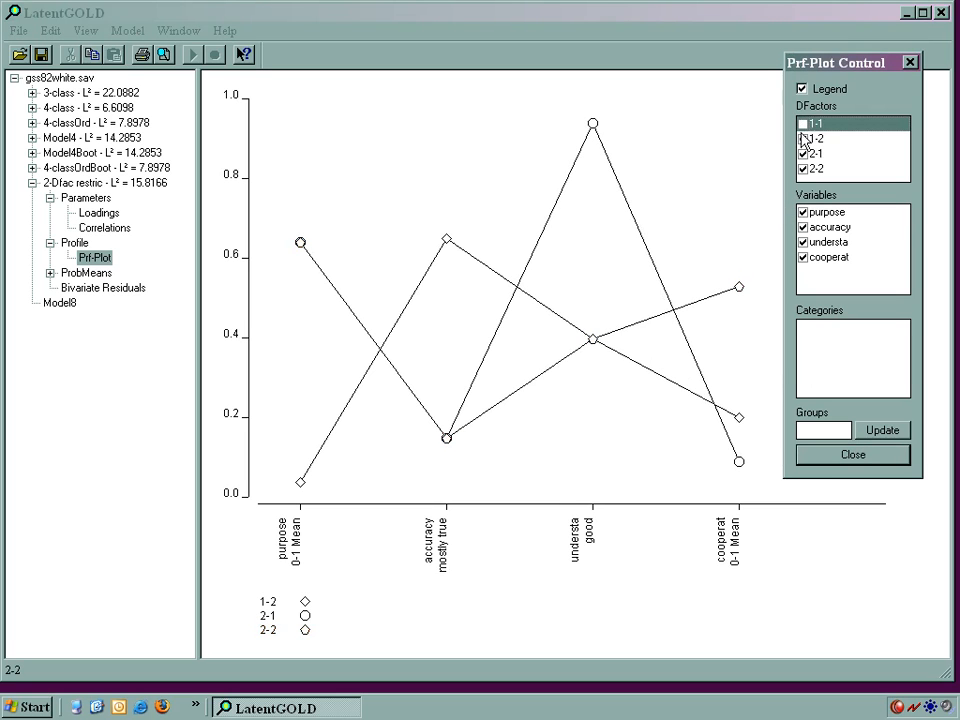
left_click(803, 140)
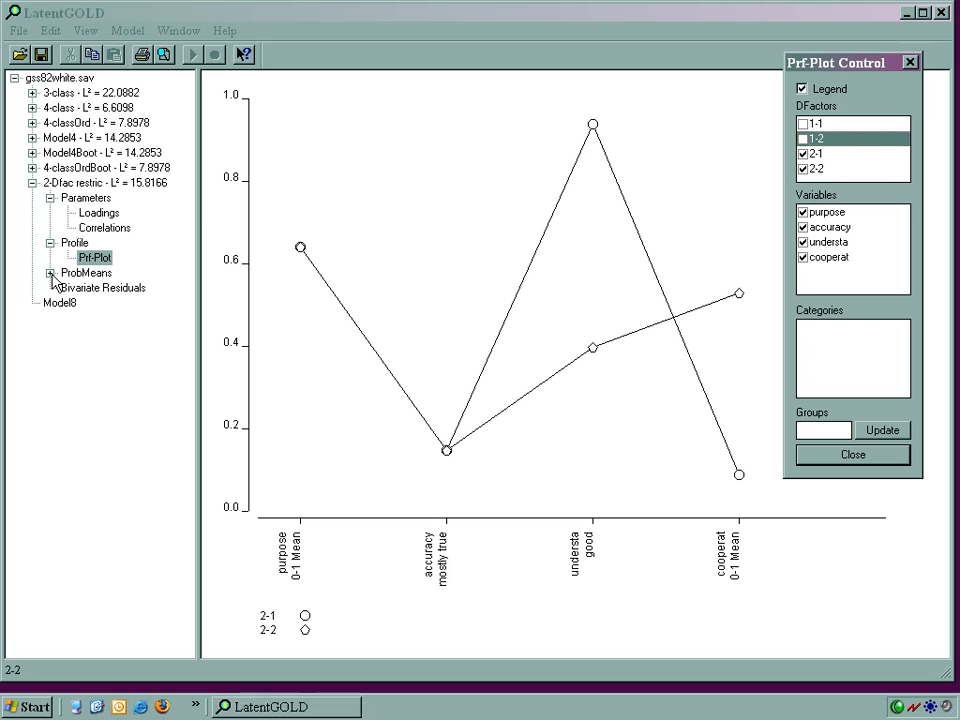
Step: Open the ProbMeans bi-plot of the 2-Dfac restric model and add connecting lines for purpose, accuracy, understa and cooperat
left_click(50, 274)
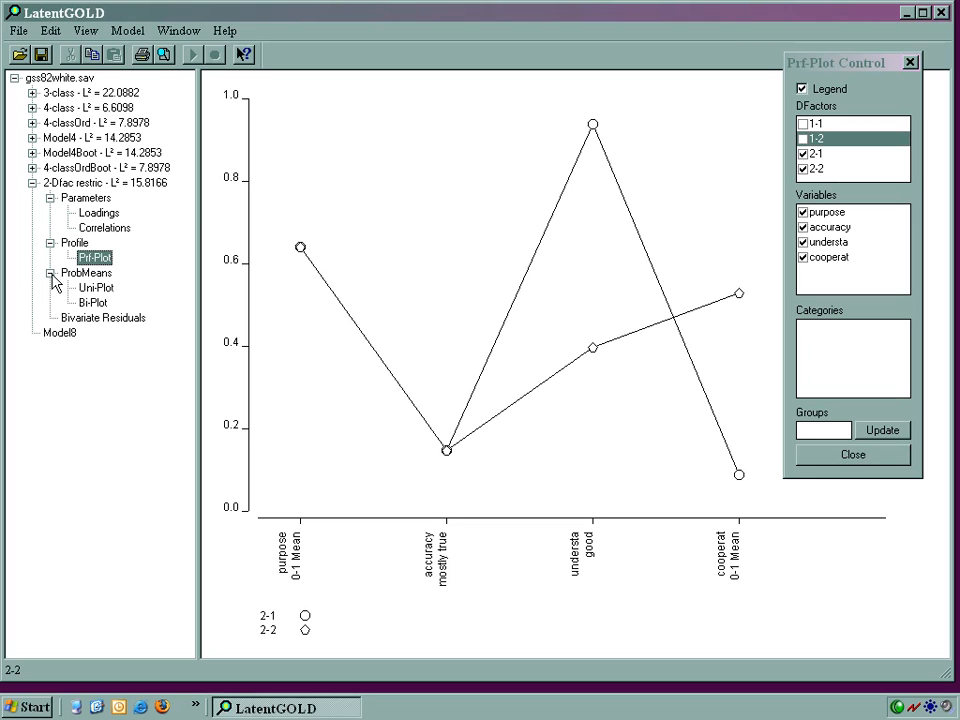
left_click(87, 305)
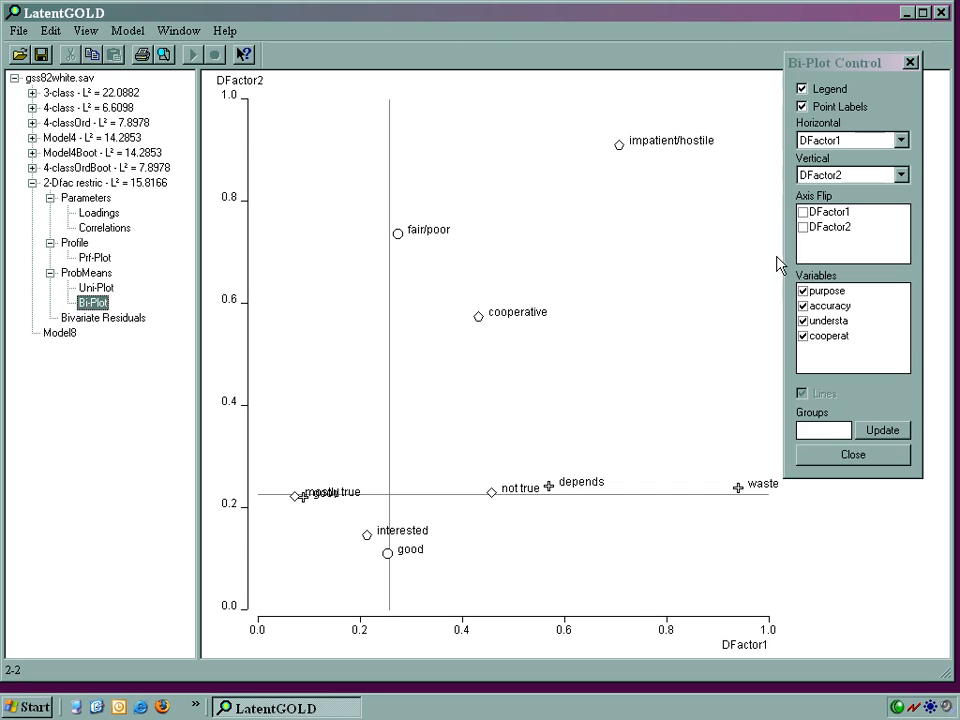
left_click(824, 291)
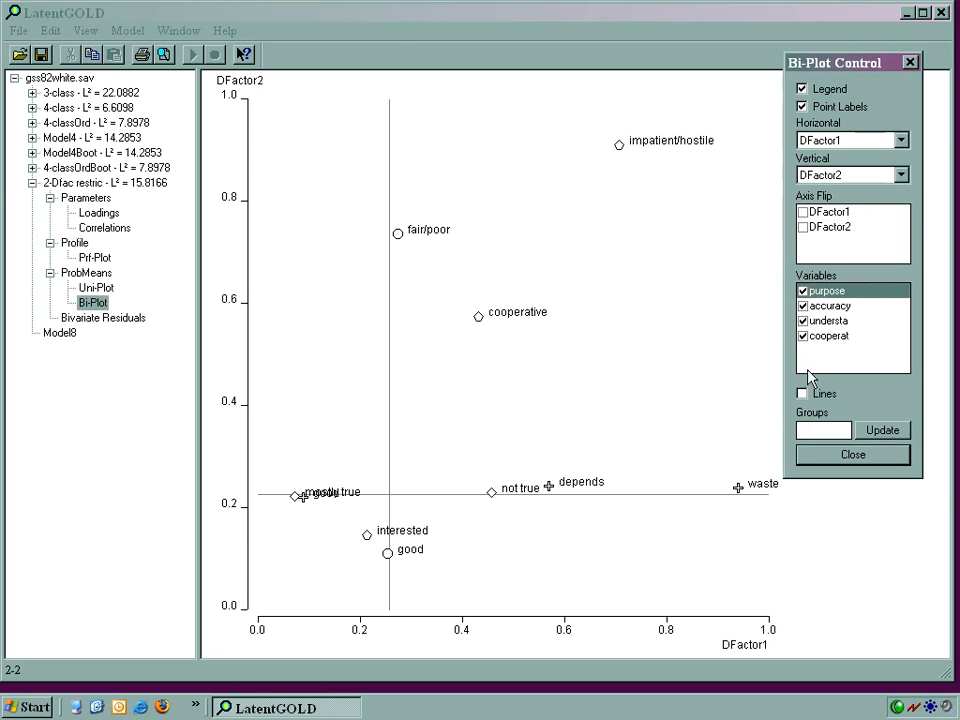
left_click(802, 395)
left_click(828, 306)
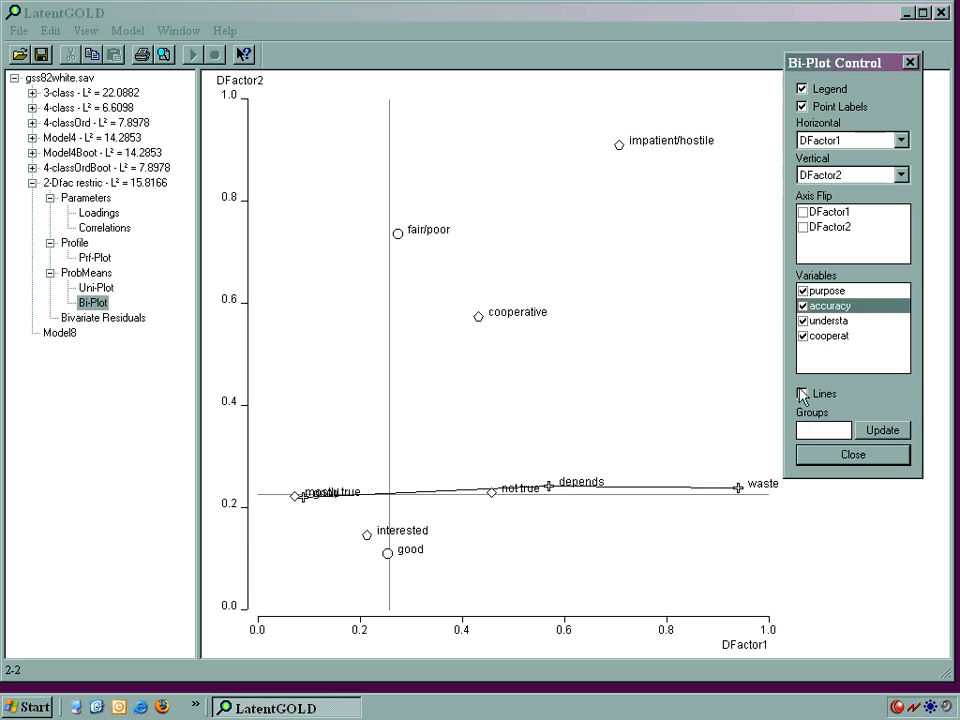
left_click(835, 321)
left_click(802, 395)
left_click(829, 336)
left_click(802, 394)
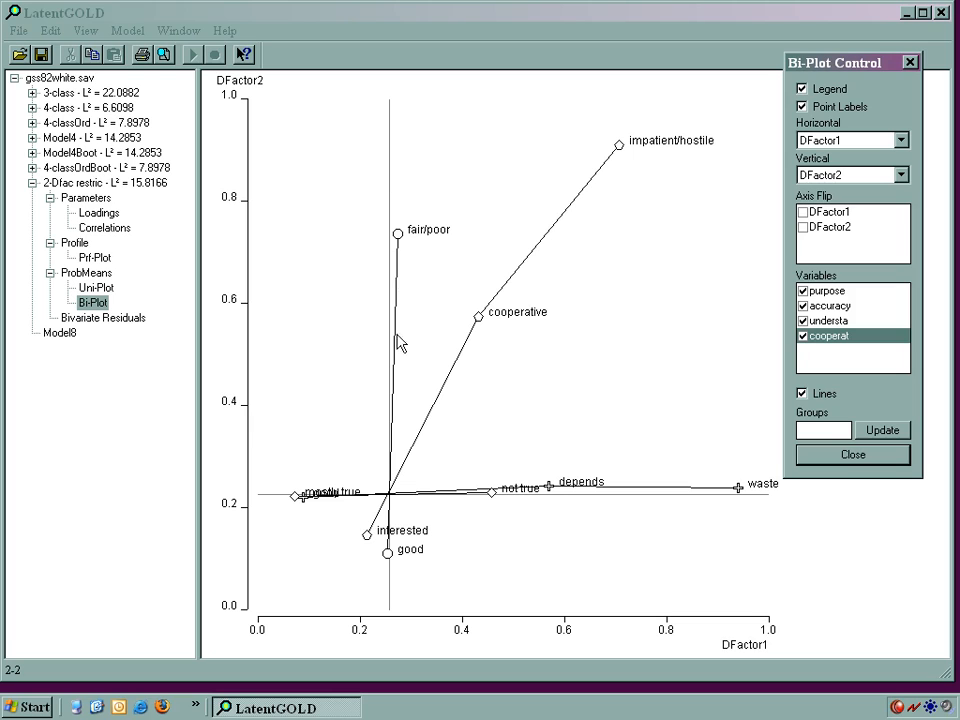
Step: Inspect the understa category points along DFactor2 in the bi-plot
left_click(393, 512)
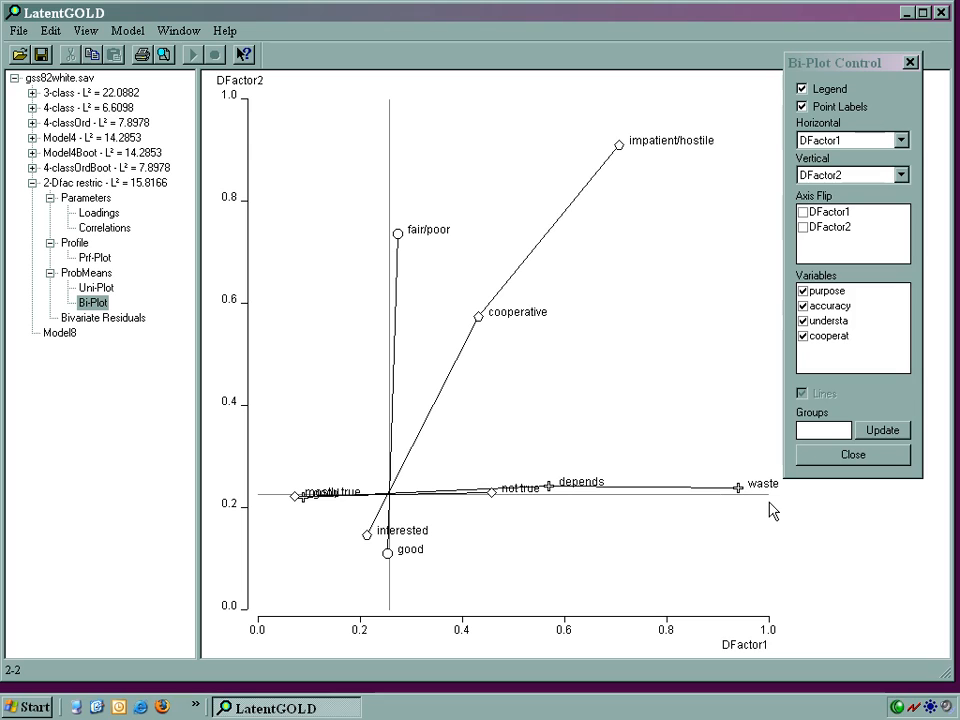
left_click(400, 237)
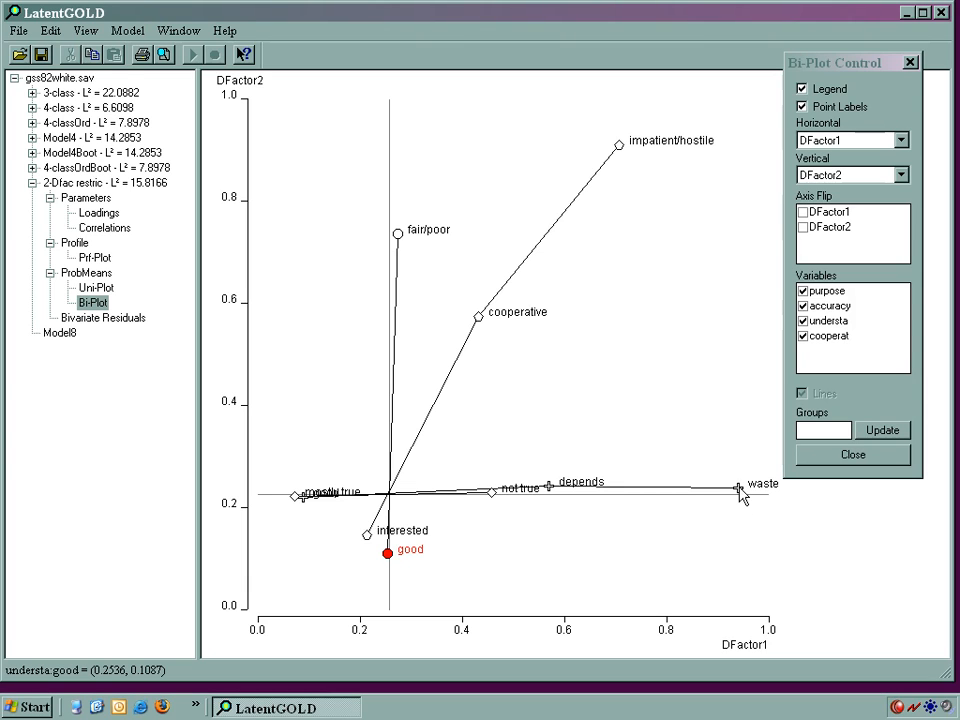
Step: Inspect the category points of purpose and accuracy and the interested point of cooperat in the bi-plot, and dismiss the plot controls
mouse_move(740, 492)
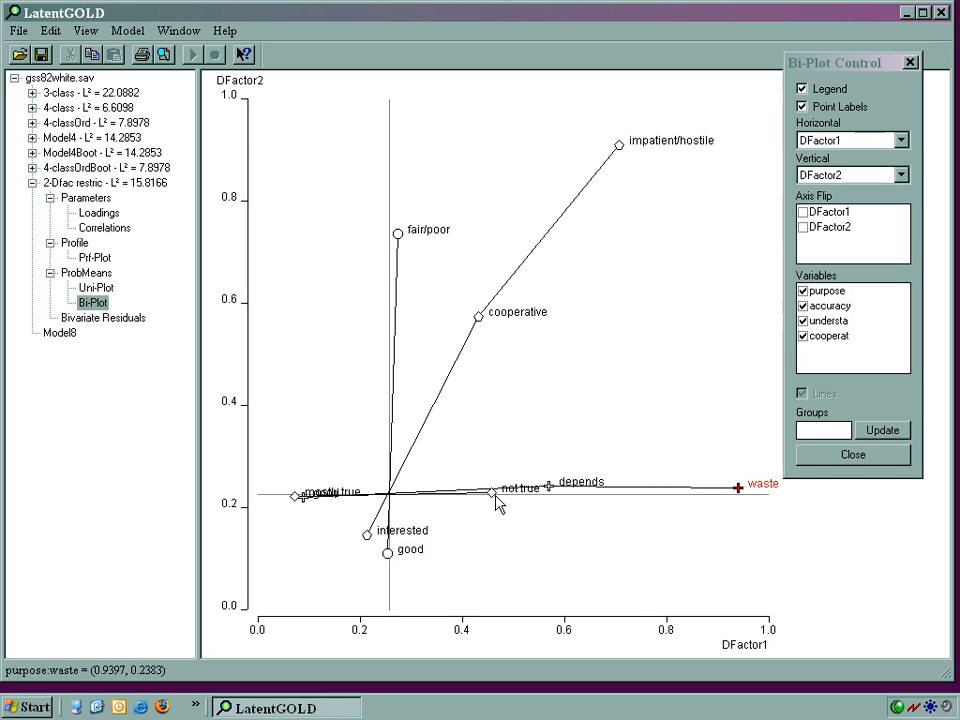
left_click(549, 487)
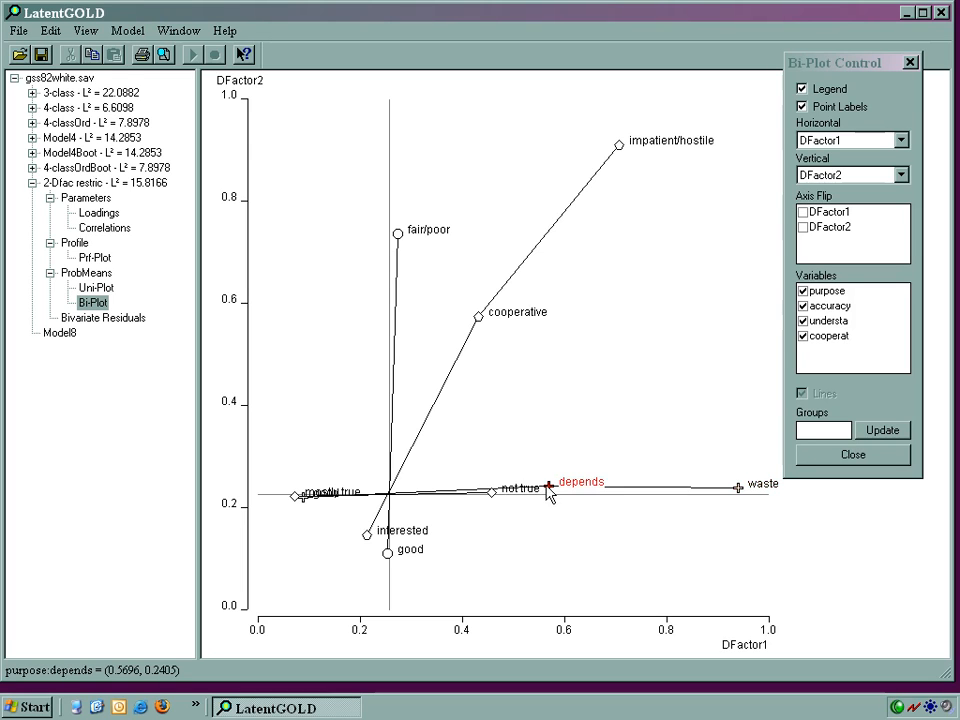
left_click(301, 499)
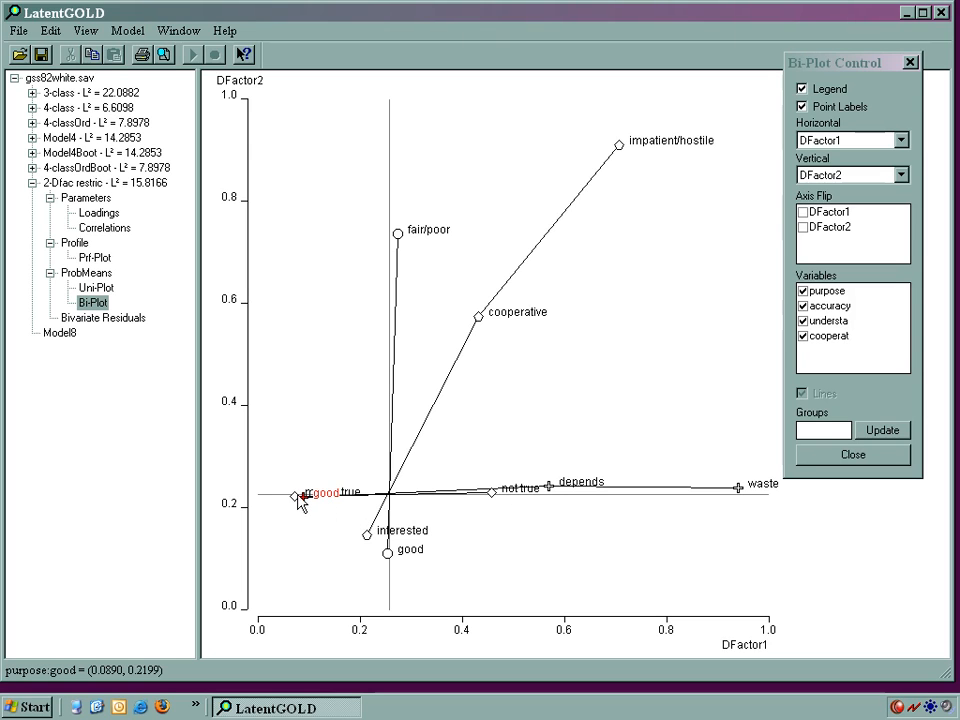
mouse_move(300, 503)
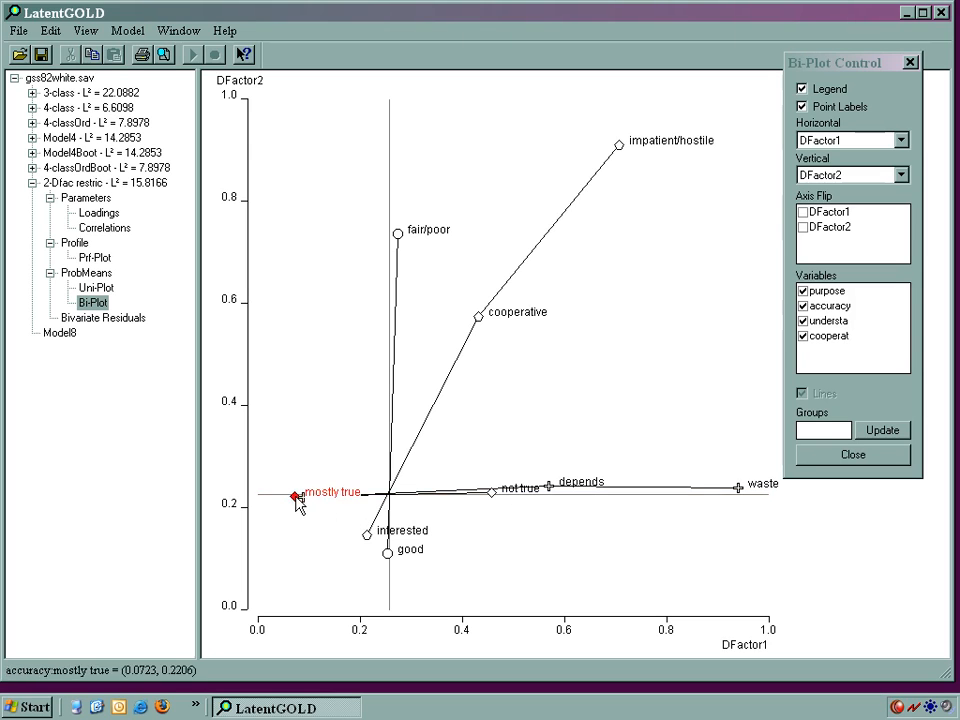
mouse_move(493, 493)
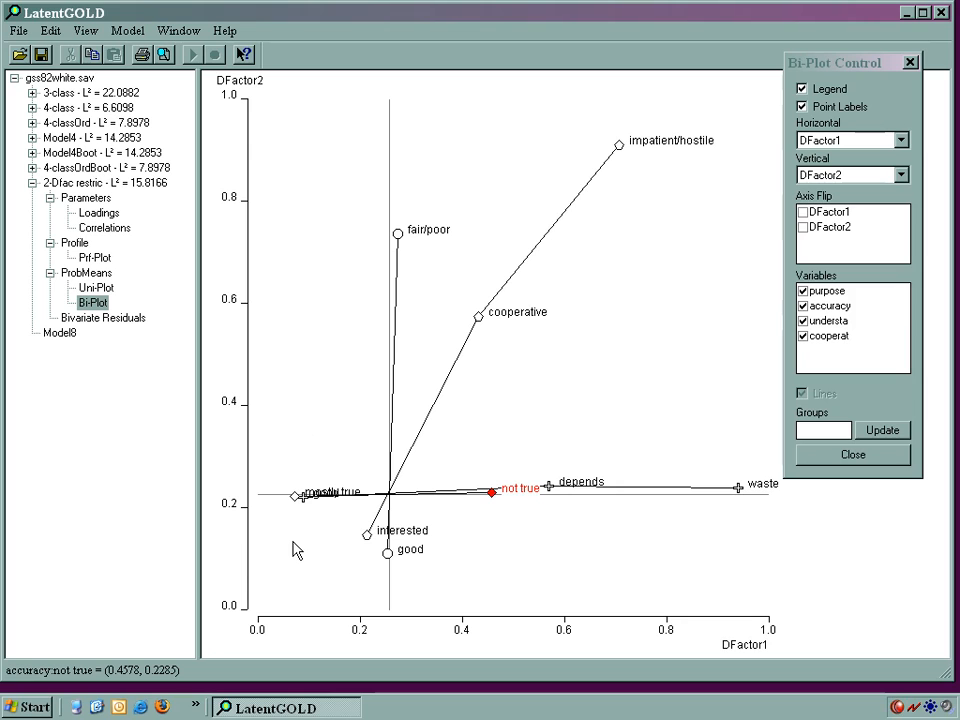
left_click(368, 537)
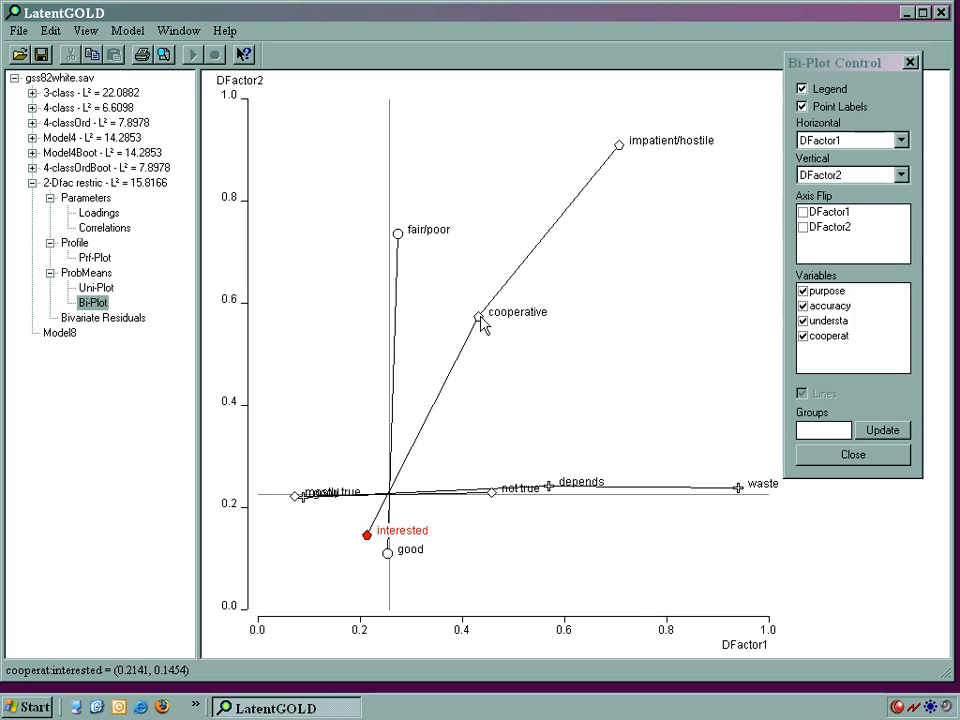
left_click(910, 62)
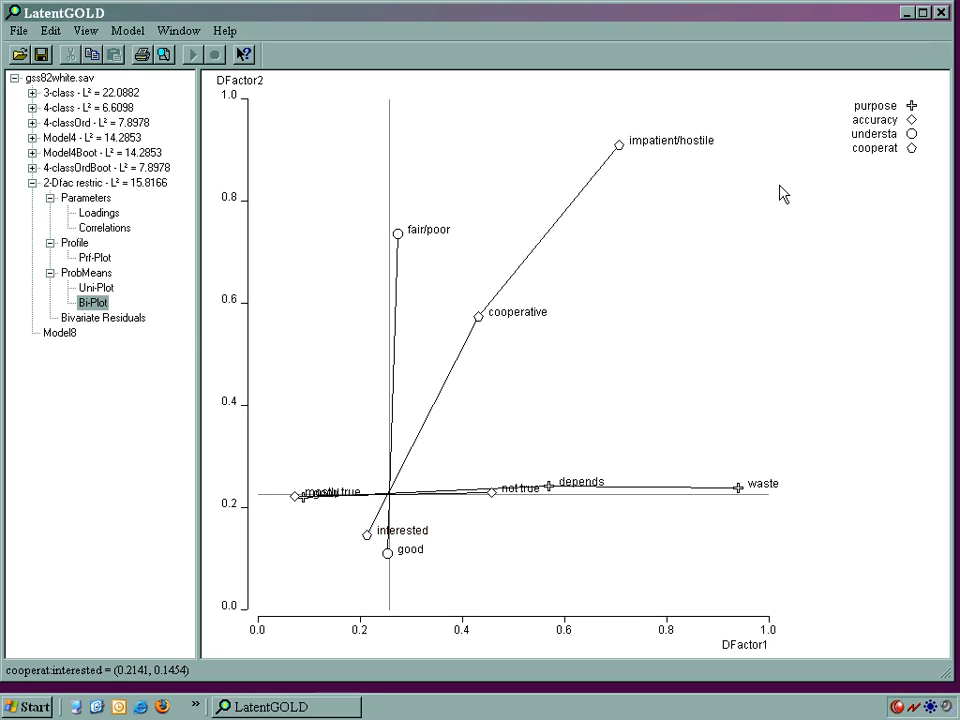
Step: Estimate Model8 with standard classification included in the output and saved to the file data8.sav
double_click(71, 333)
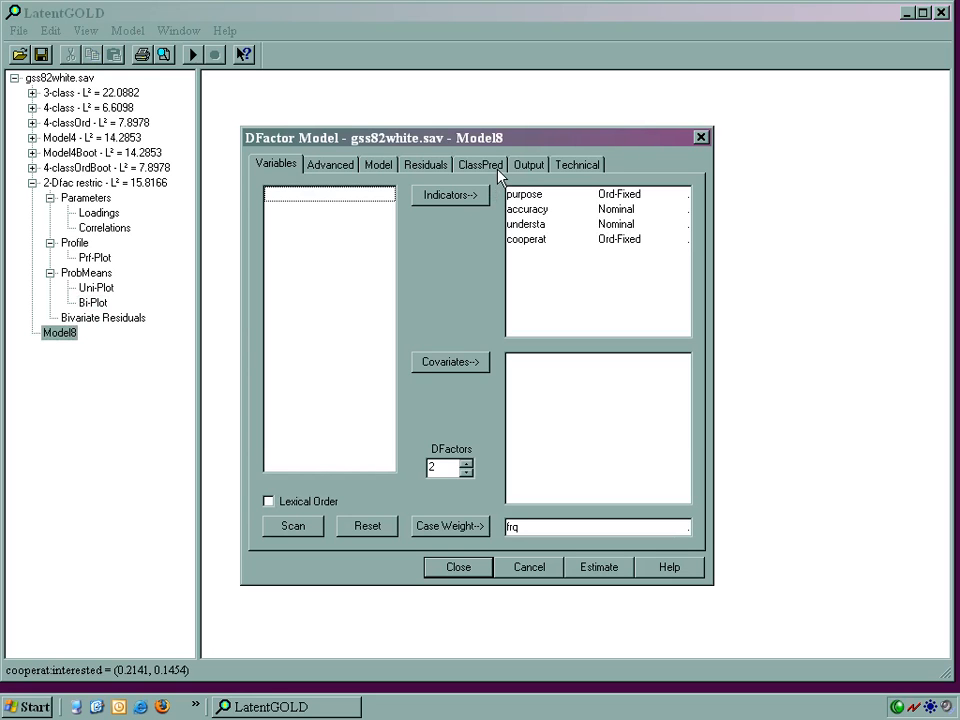
left_click(528, 165)
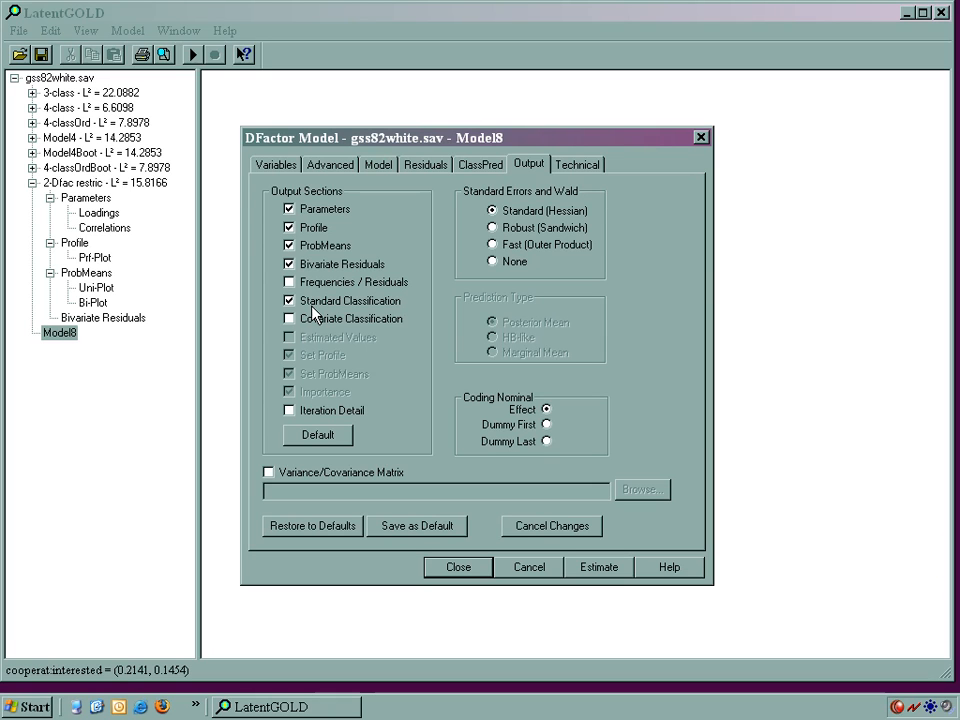
left_click(457, 175)
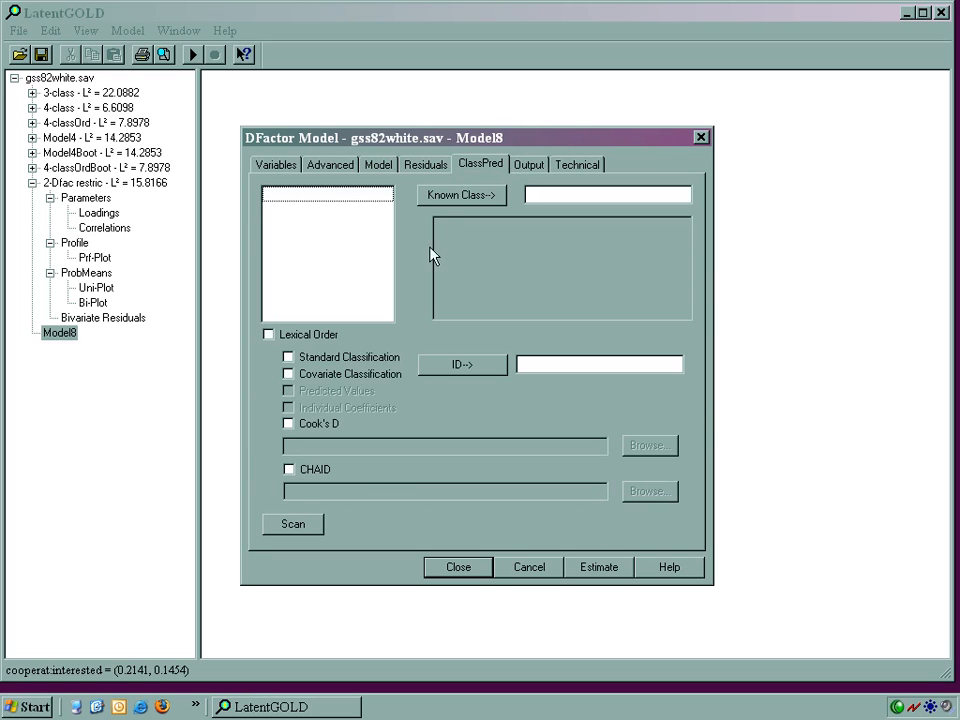
left_click(289, 357)
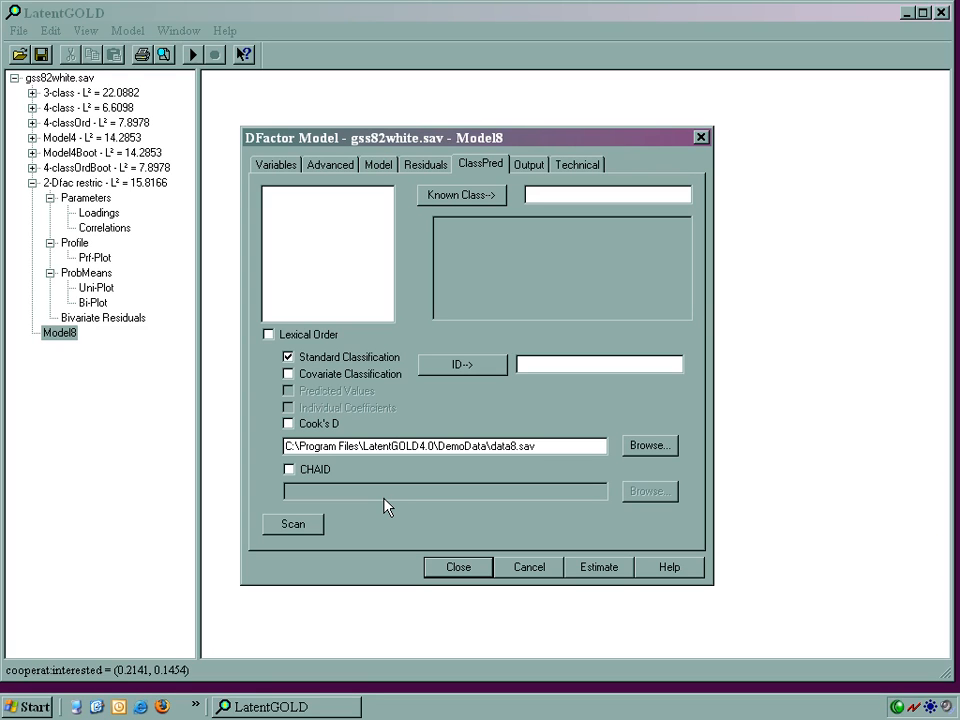
left_click(594, 572)
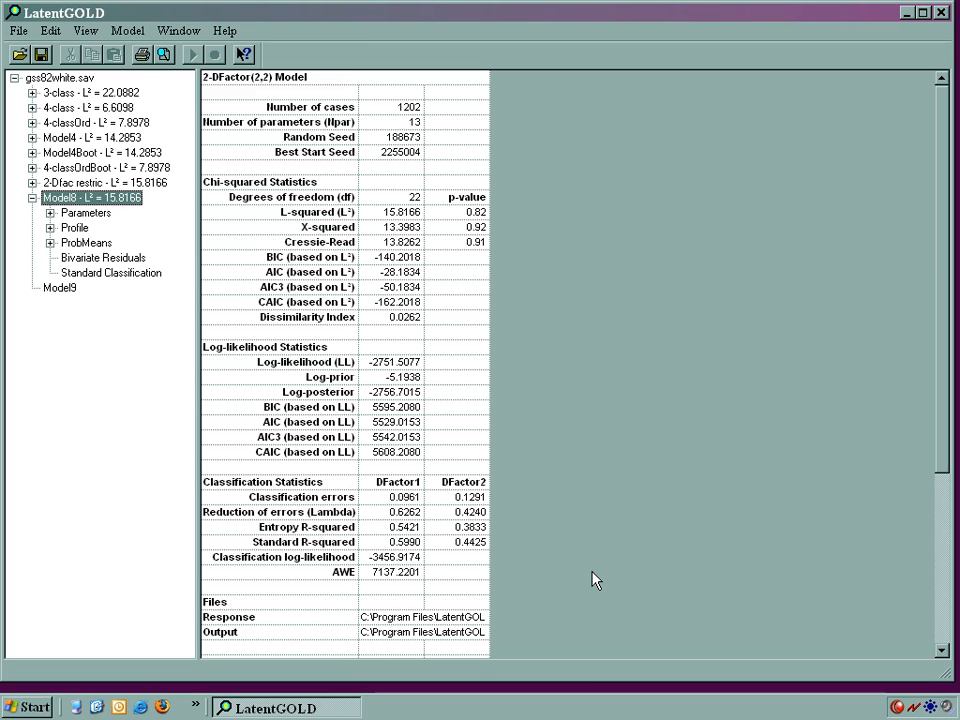
Step: Examine Model8's Standard Classification table across to the membership probabilities of DFactor1 and DFactor2
left_click(159, 274)
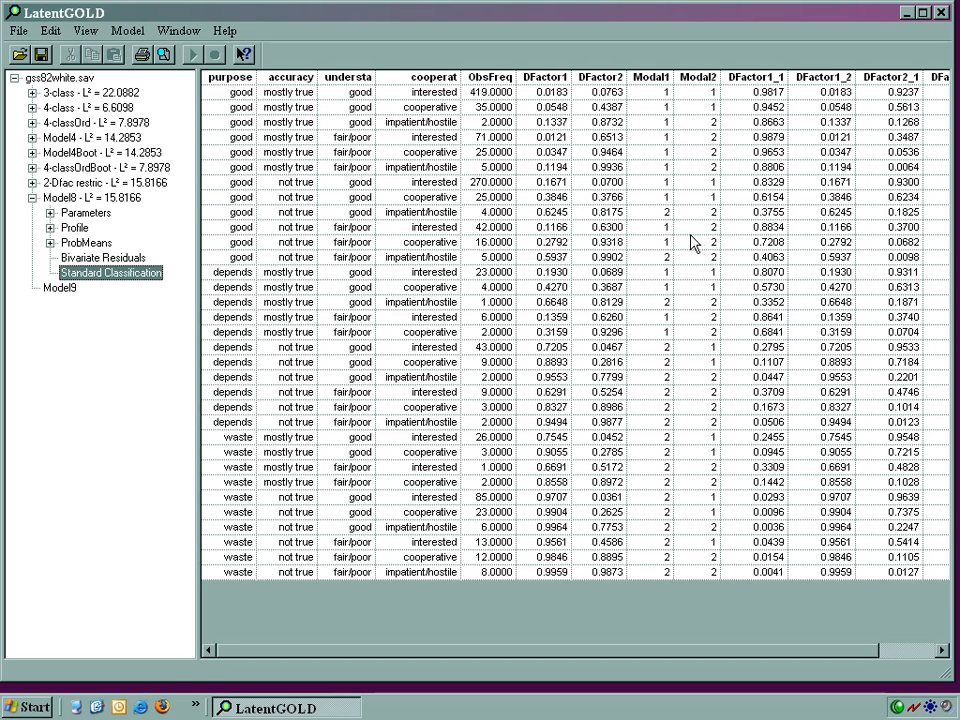
left_click(765, 658)
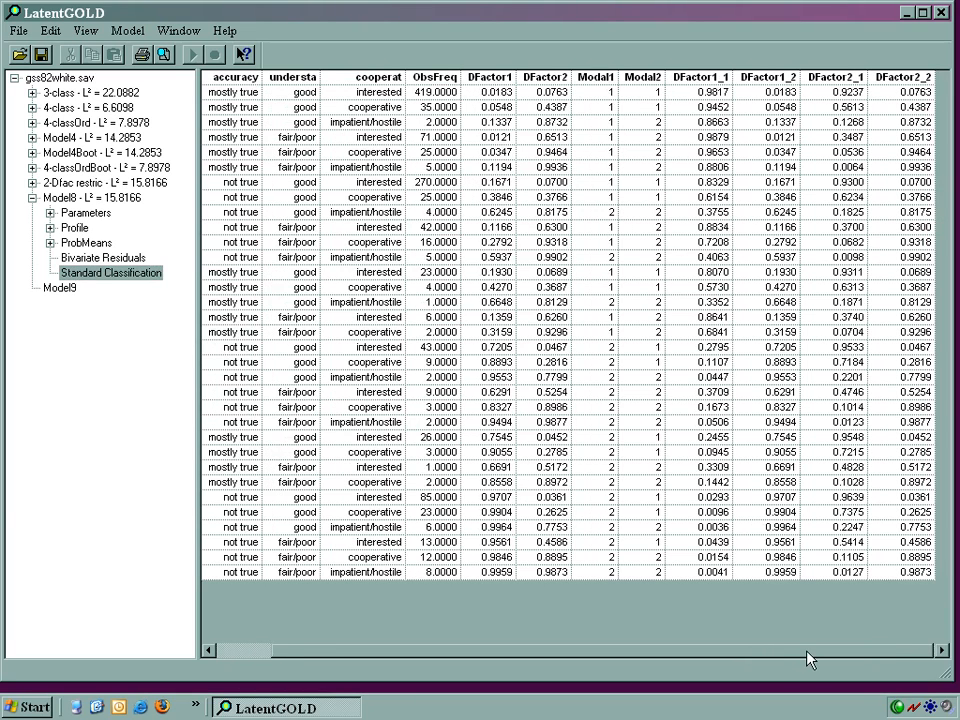